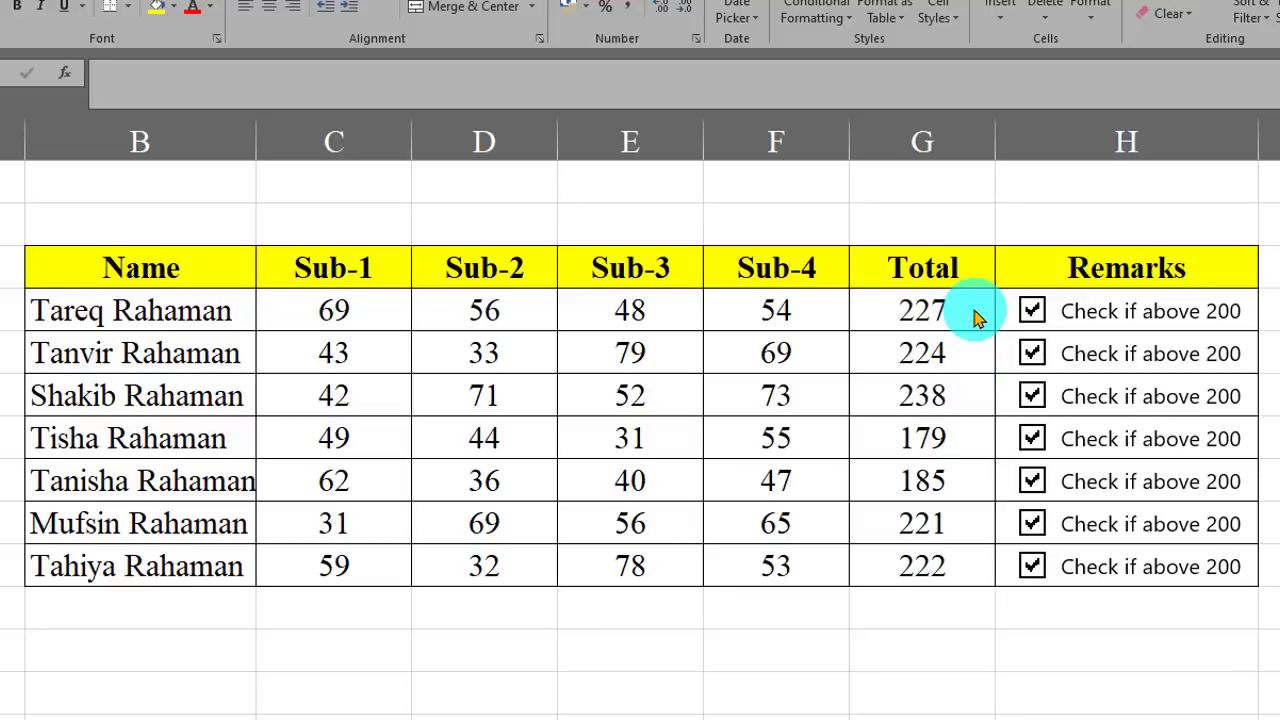
# Step: Clear the "Check if above 200" check box in the sixth data row of the sample table
pyautogui.click(1037, 312)
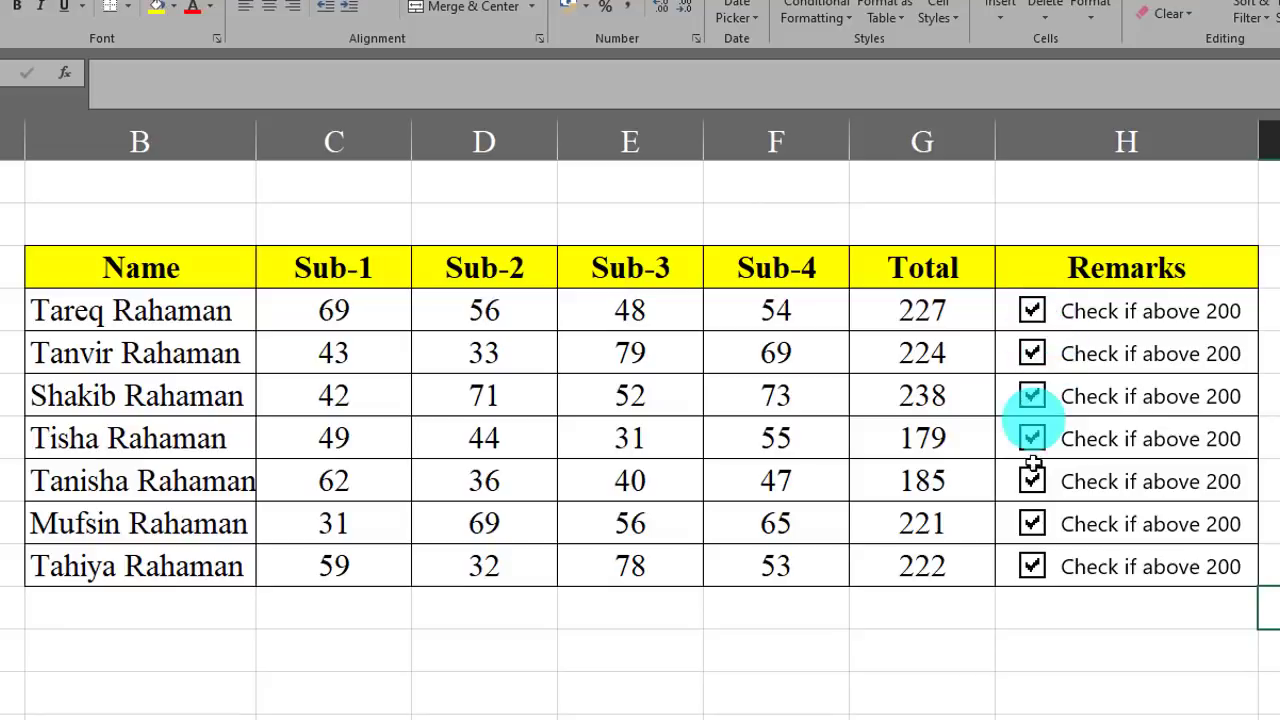
pyautogui.click(1032, 523)
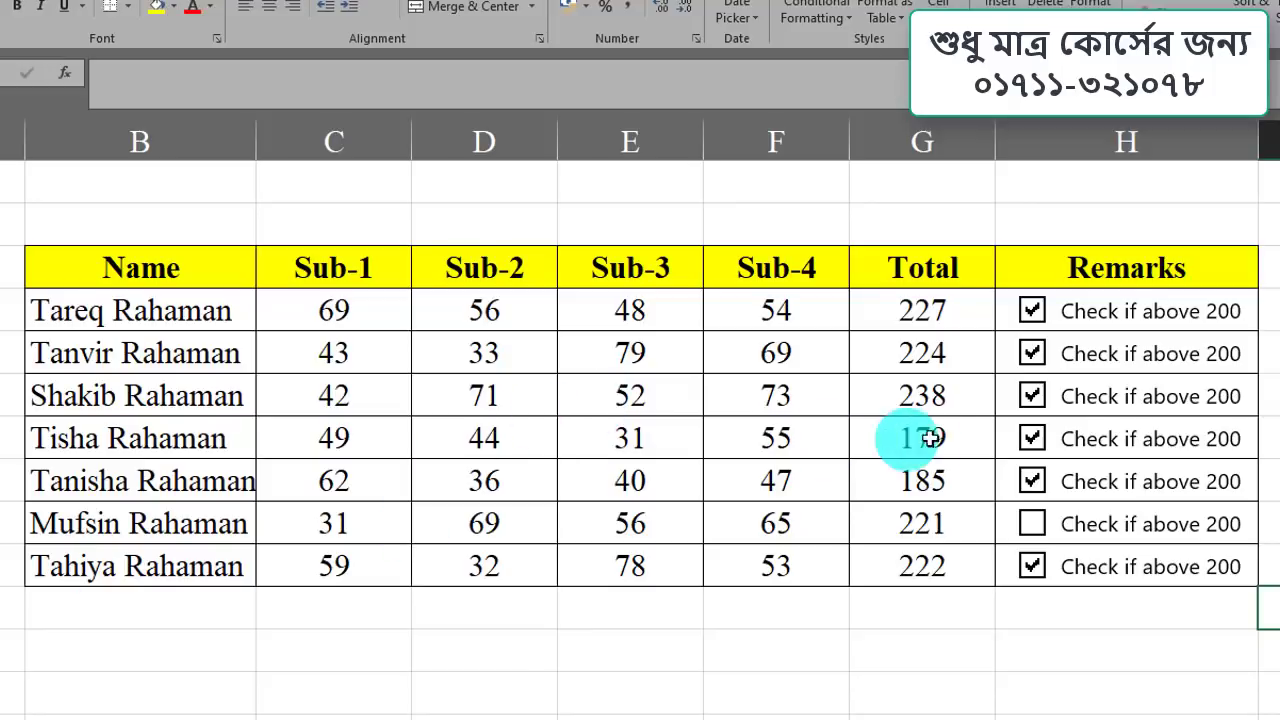
pyautogui.click(1132, 140)
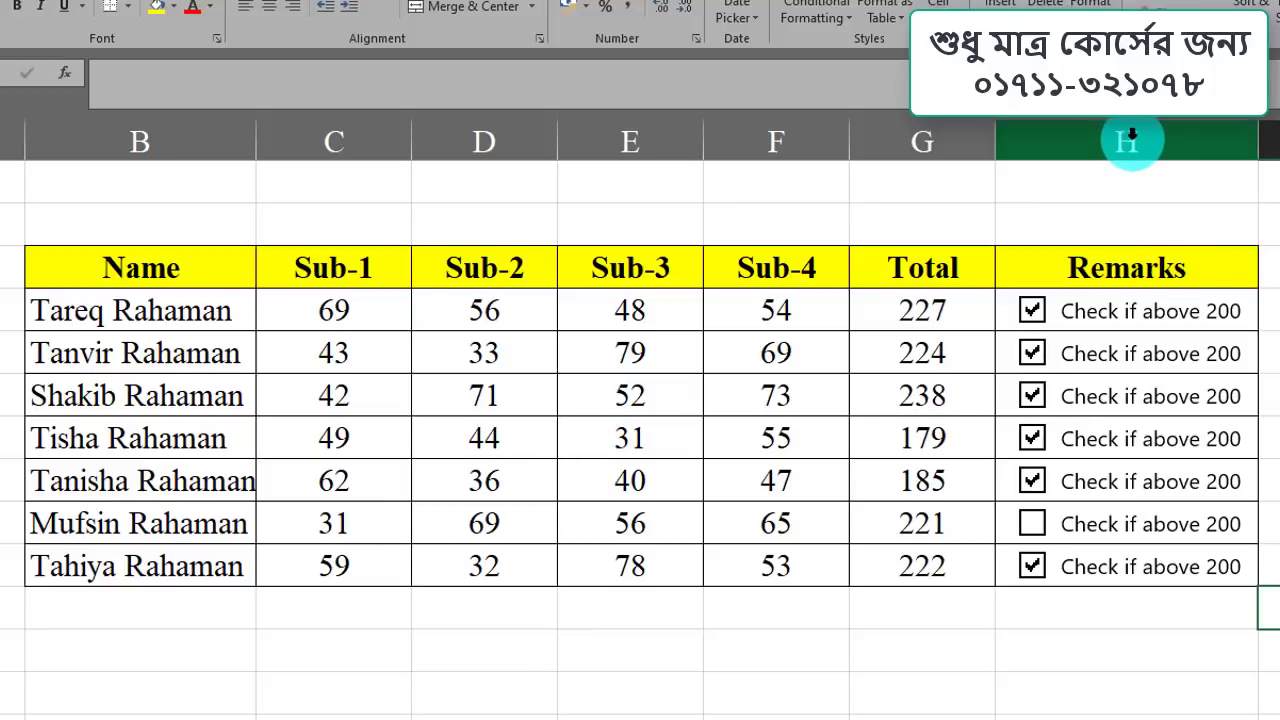
# Step: Copy the marks table from the Name through Total columns and paste it at cell A1 of the blank sheet
pyautogui.moveTo(94, 268); pyautogui.dragTo(886, 563)
pyautogui.rightClick(850, 430)
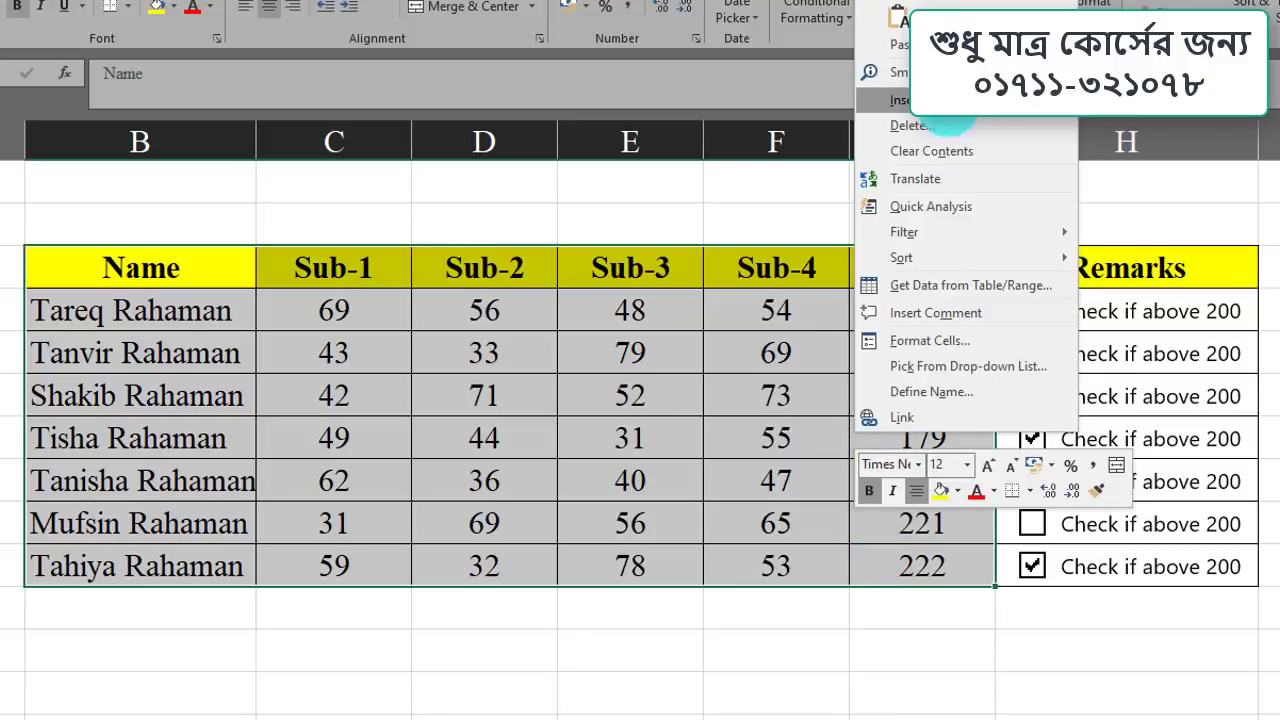
pyautogui.click(890, 0)
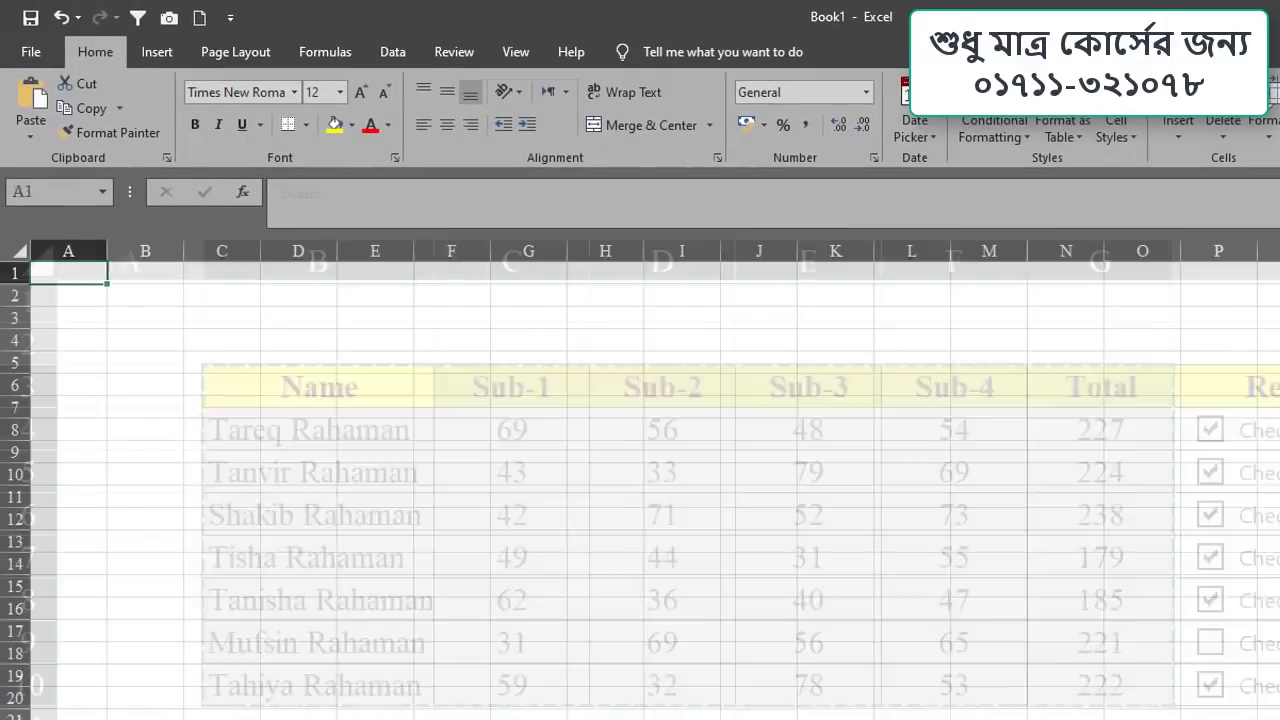
pyautogui.click(34, 200)
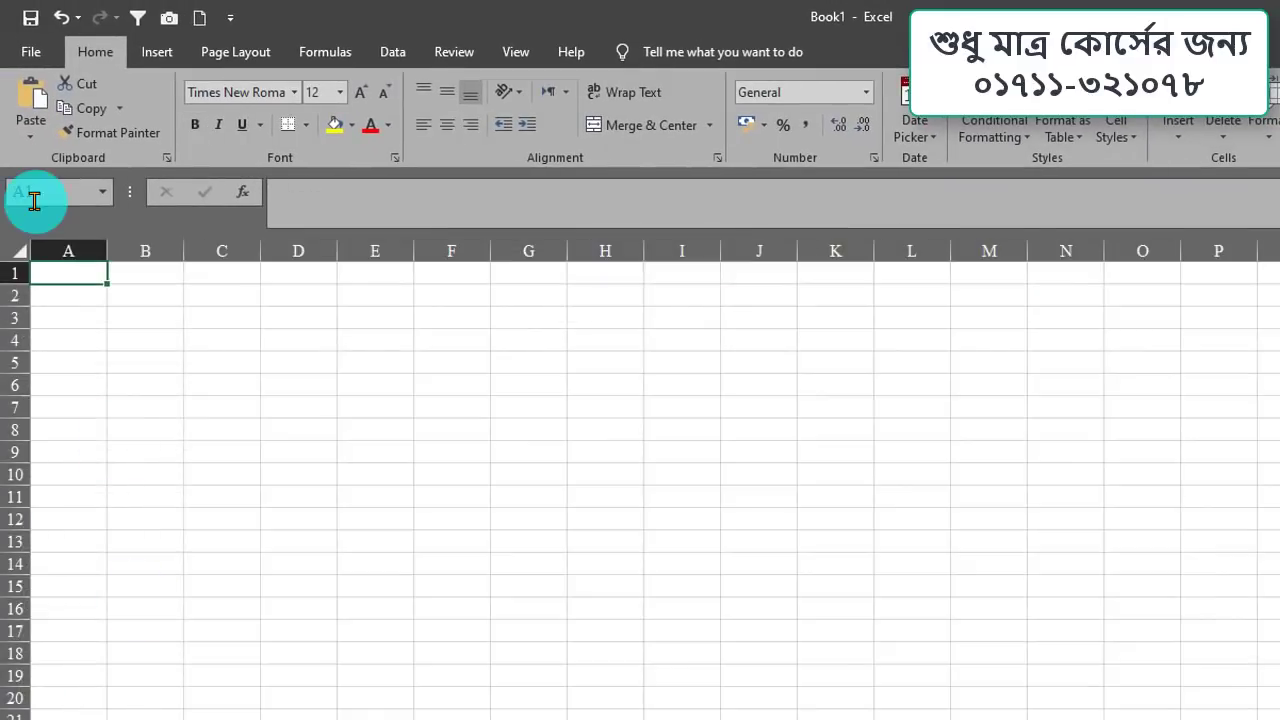
pyautogui.rightClick(57, 267)
pyautogui.click(103, 392)
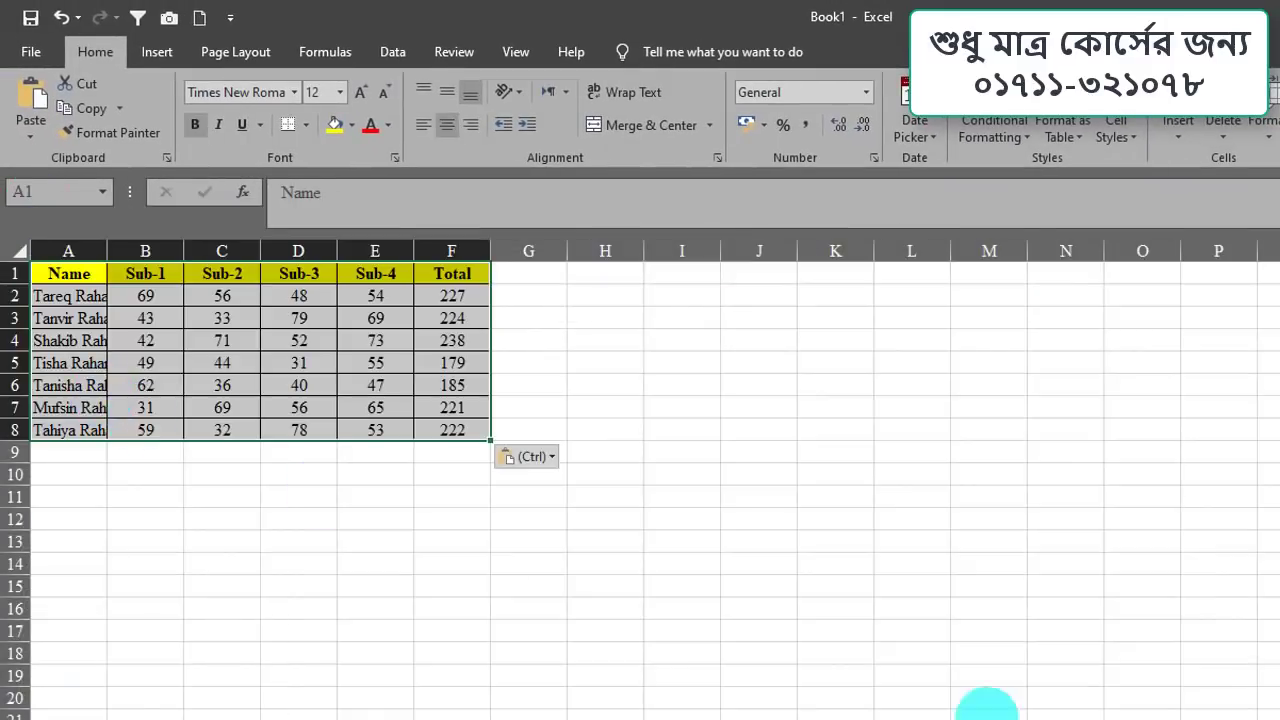
# Step: Widen column A of the pasted table to fit the full names
pyautogui.scroll(8, 443, 523)
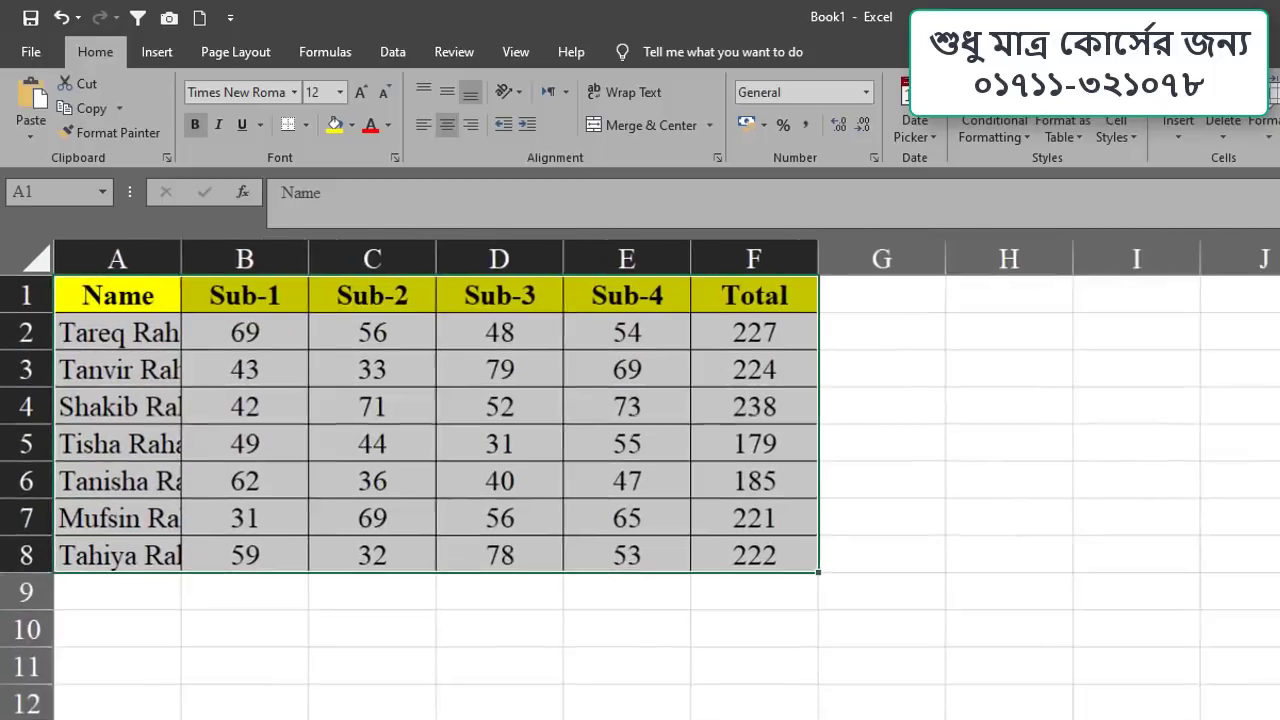
pyautogui.click(200, 259)
pyautogui.doubleClick(210, 259)
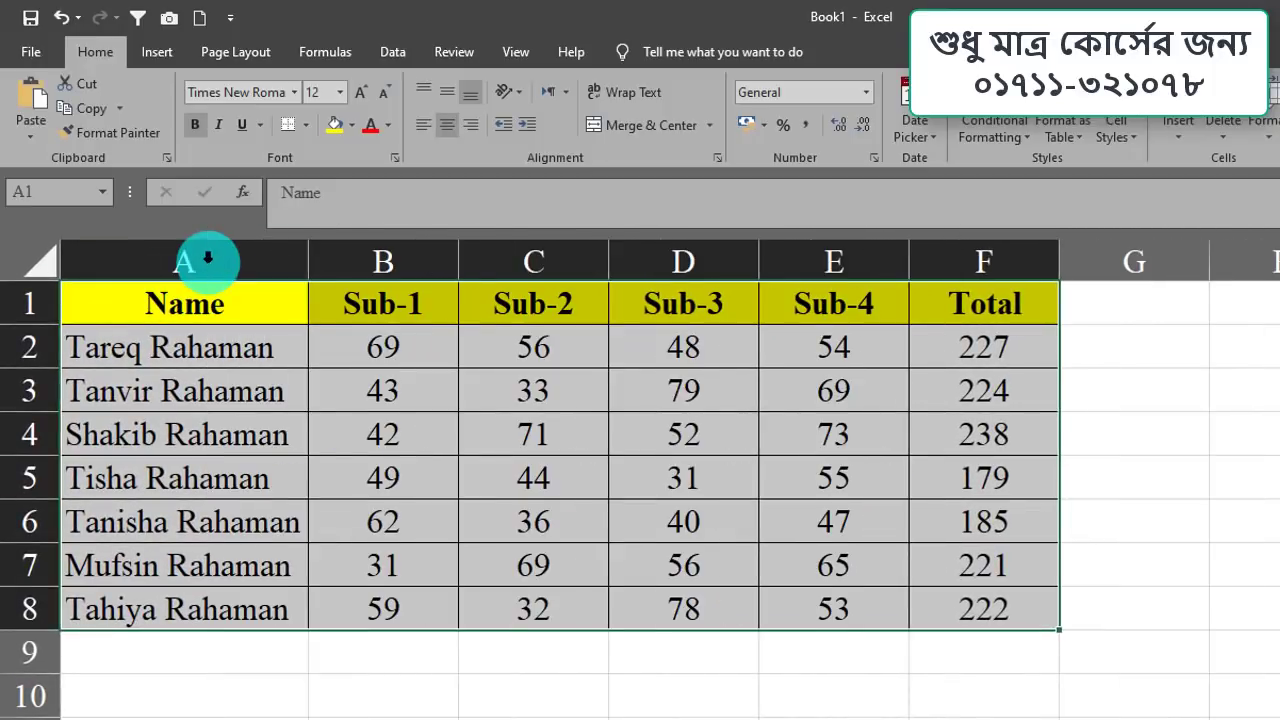
pyautogui.scroll(1, 640, 450)
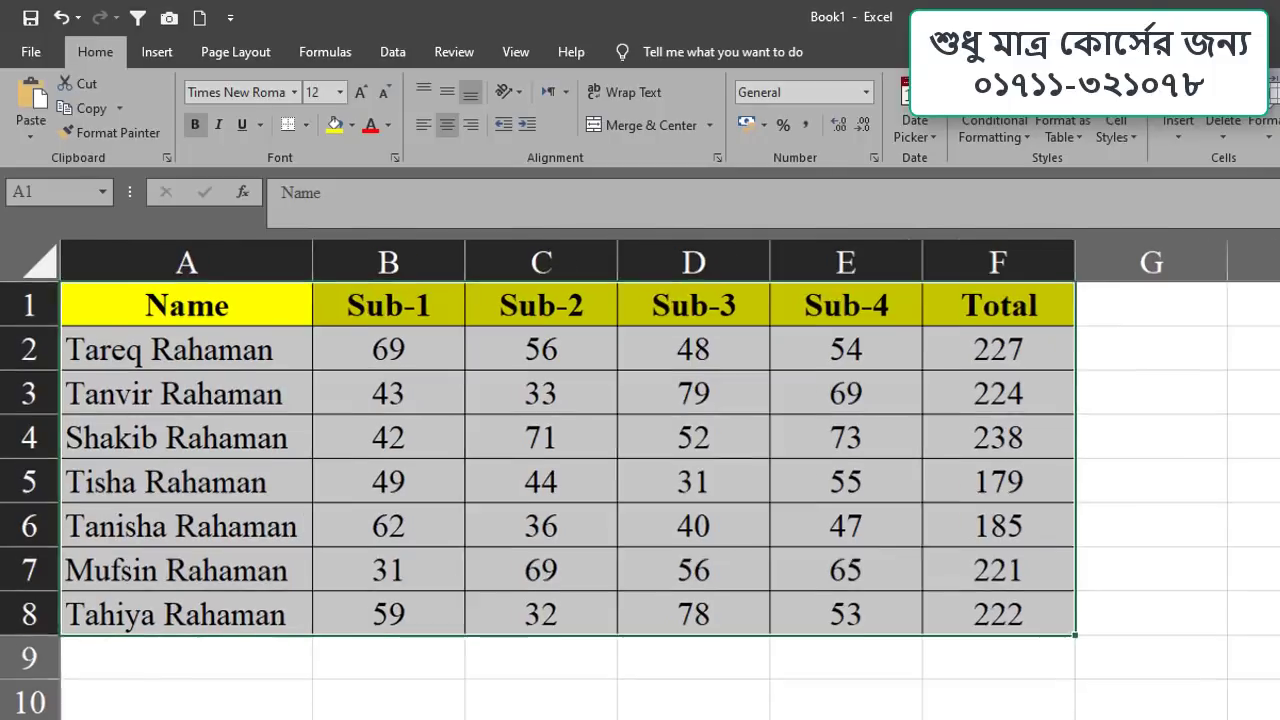
pyautogui.click(1230, 368)
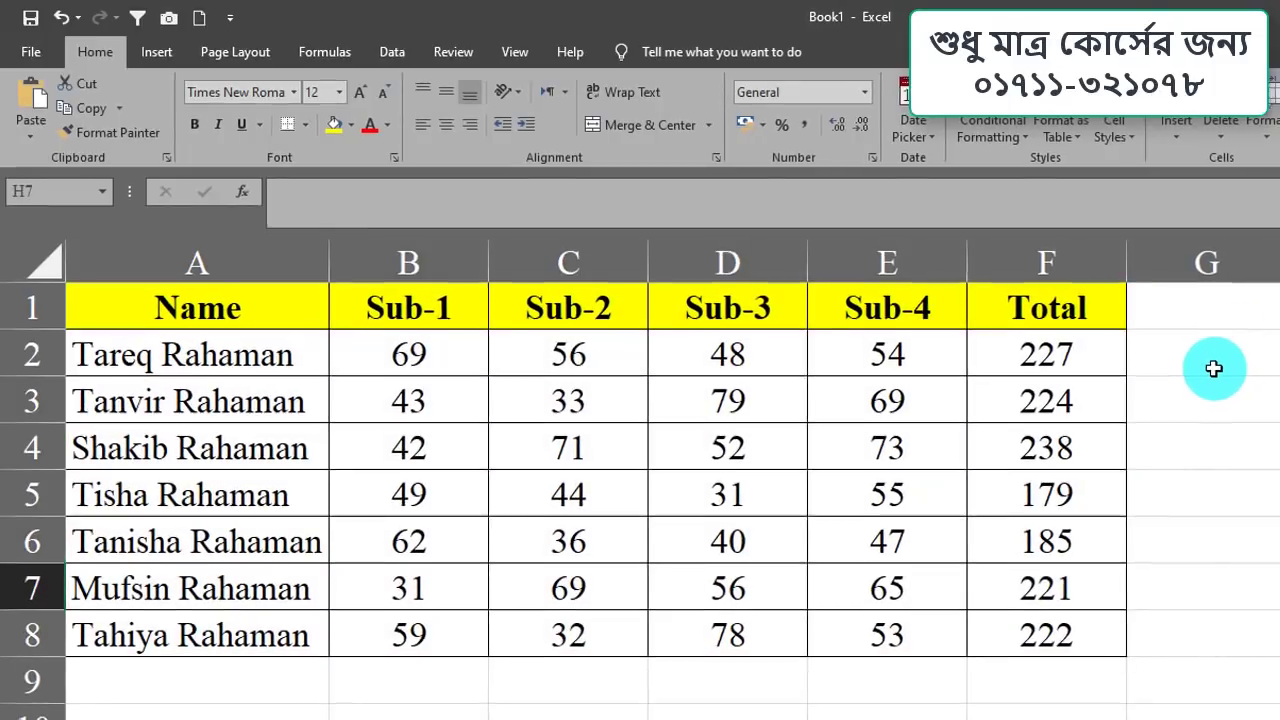
# Step: Add a "Remarks" header in cell G1 beside the Total column
pyautogui.click(1105, 293)
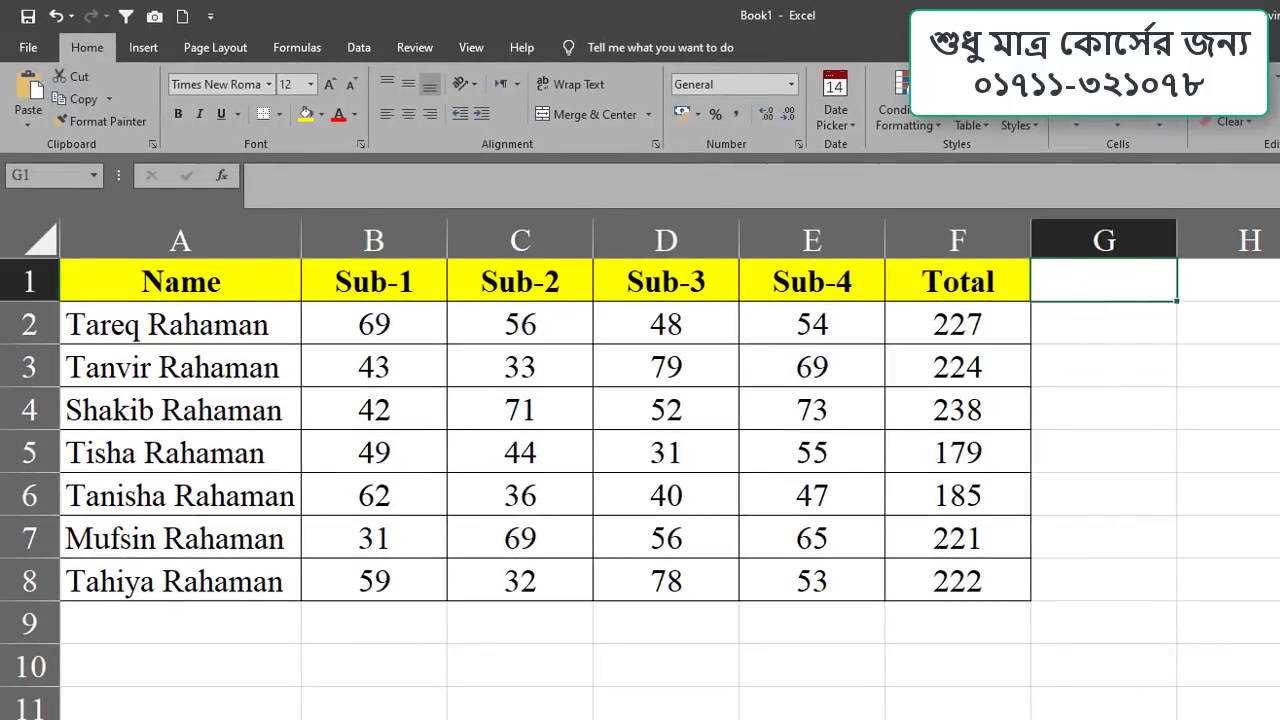
pyautogui.write('Remarks')
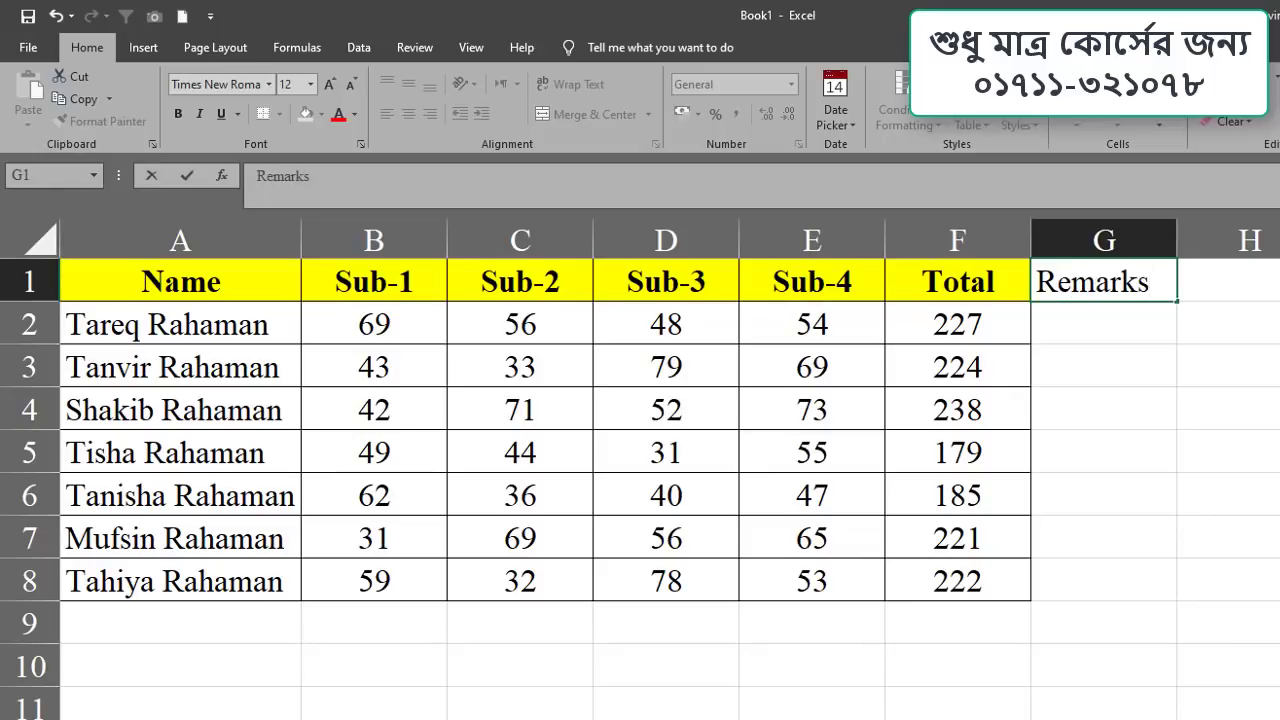
pyautogui.click(1151, 318)
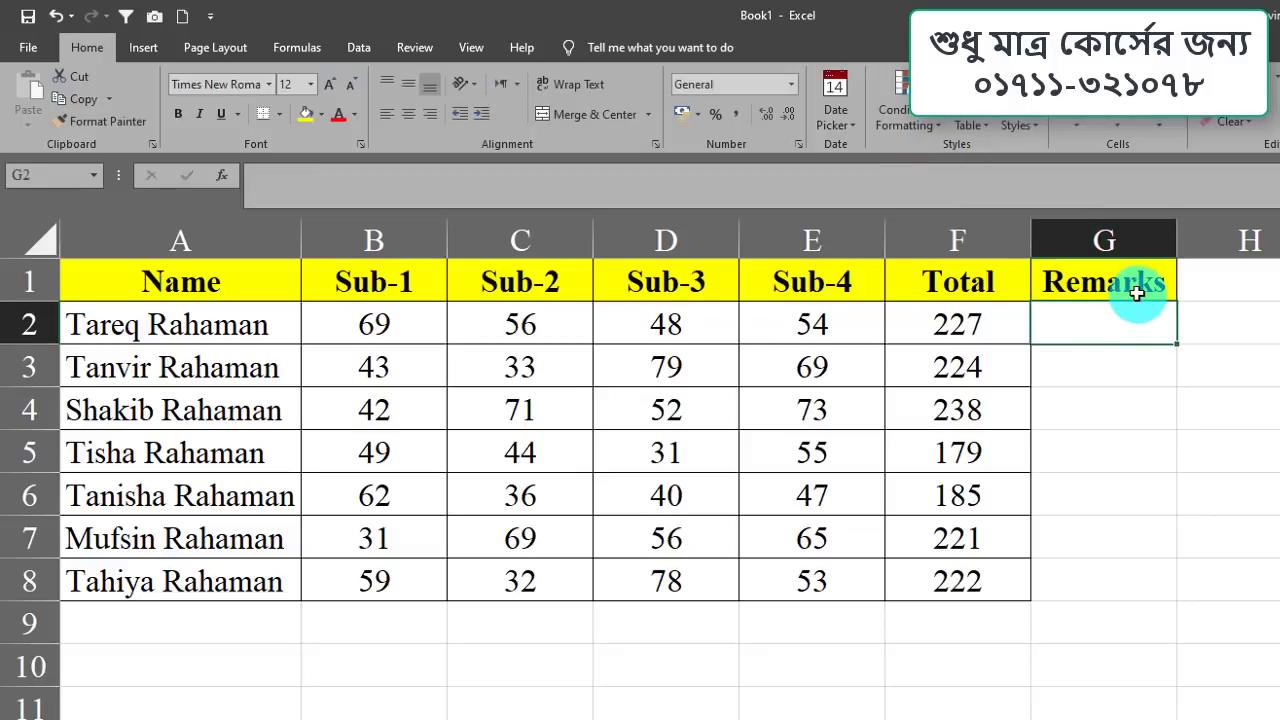
pyautogui.click(1137, 290)
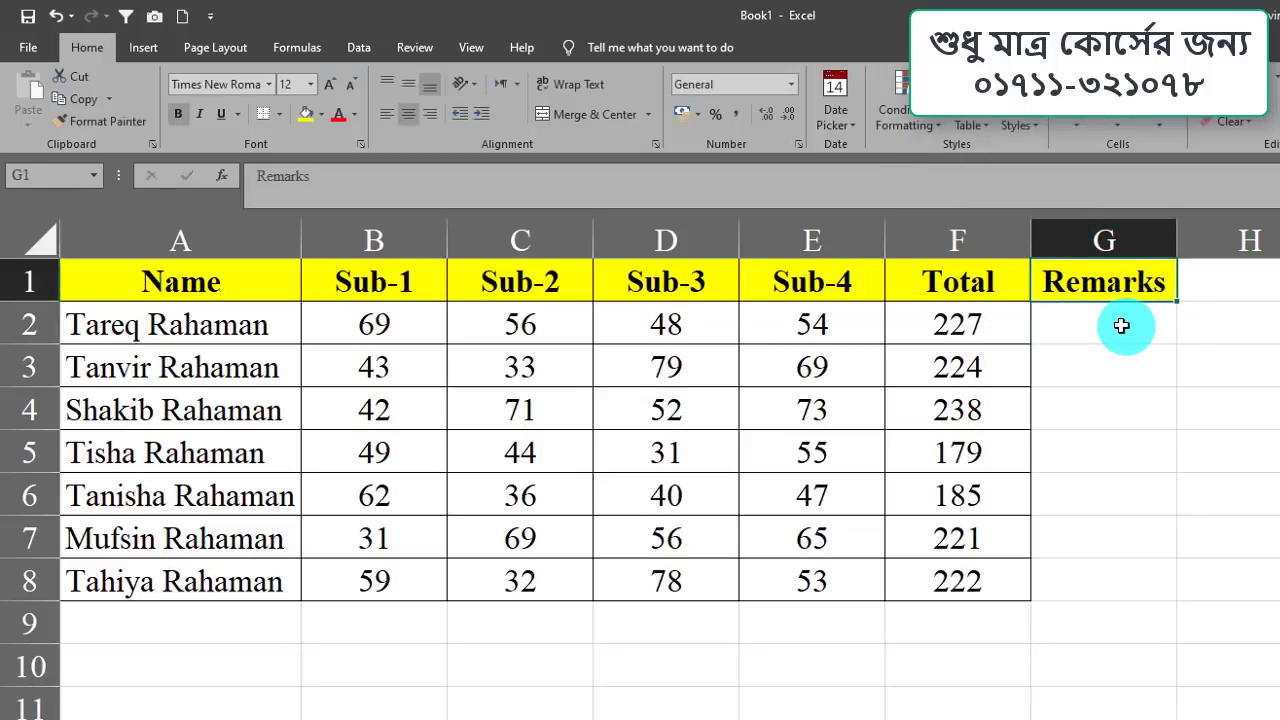
pyautogui.moveTo(1121, 325); pyautogui.dragTo(1106, 577)
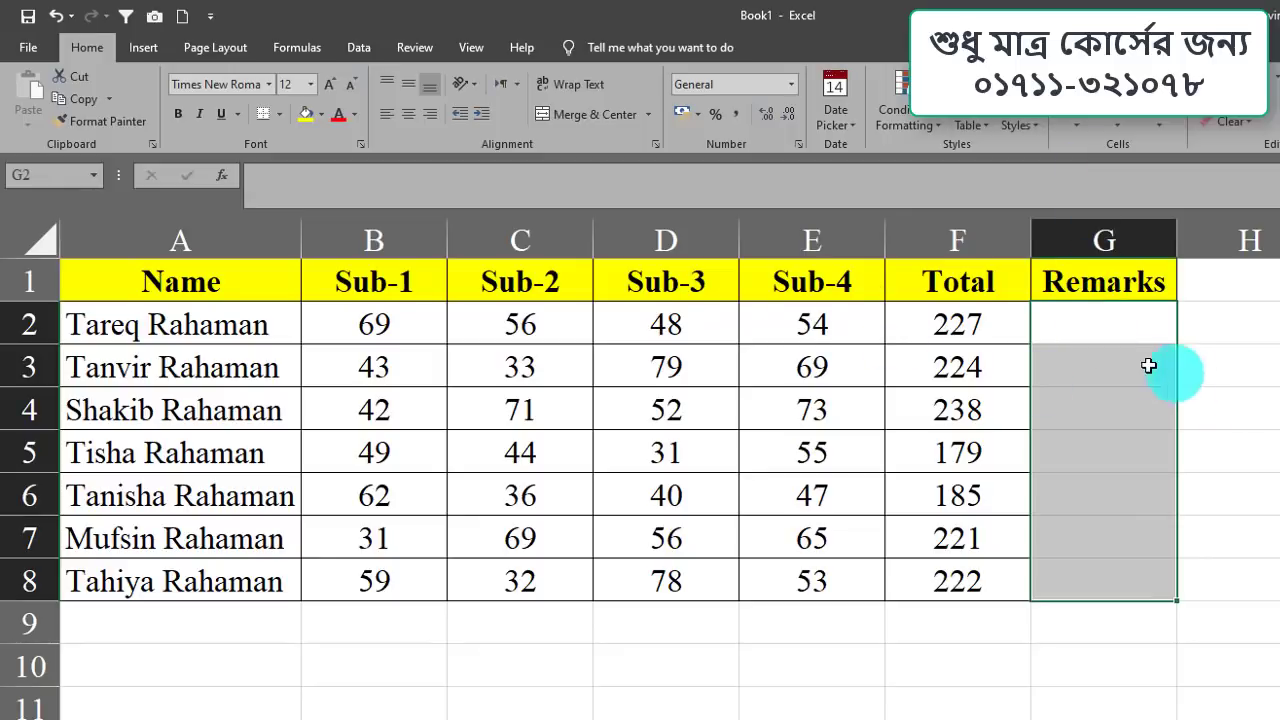
pyautogui.click(1131, 334)
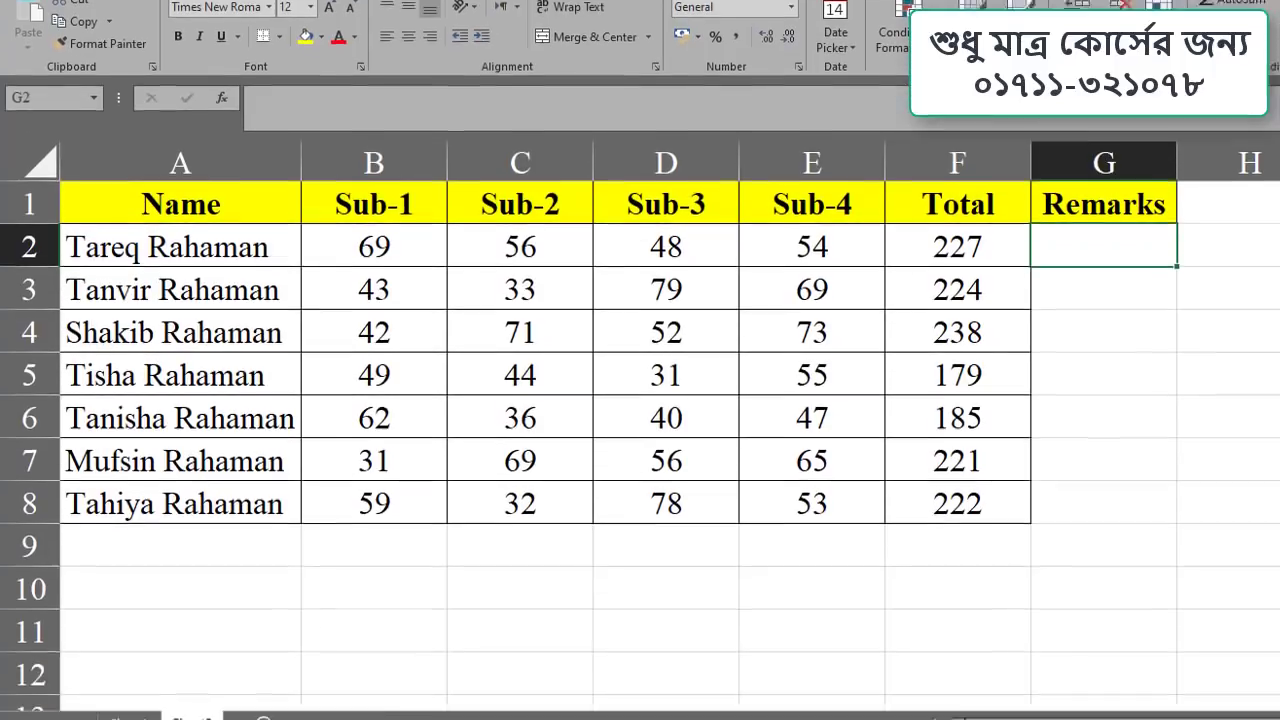
# Step: Enable the Developer tab in the Excel ribbon customization options
pyautogui.click(28, 49)
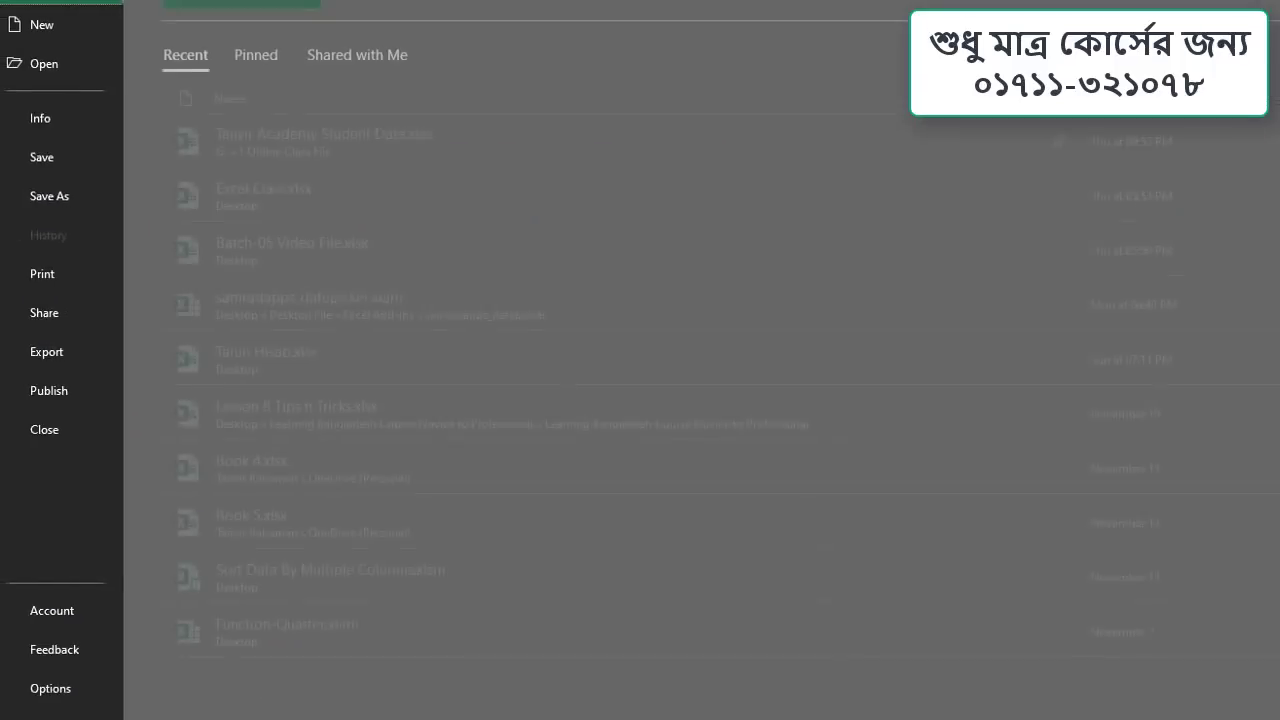
pyautogui.click(73, 699)
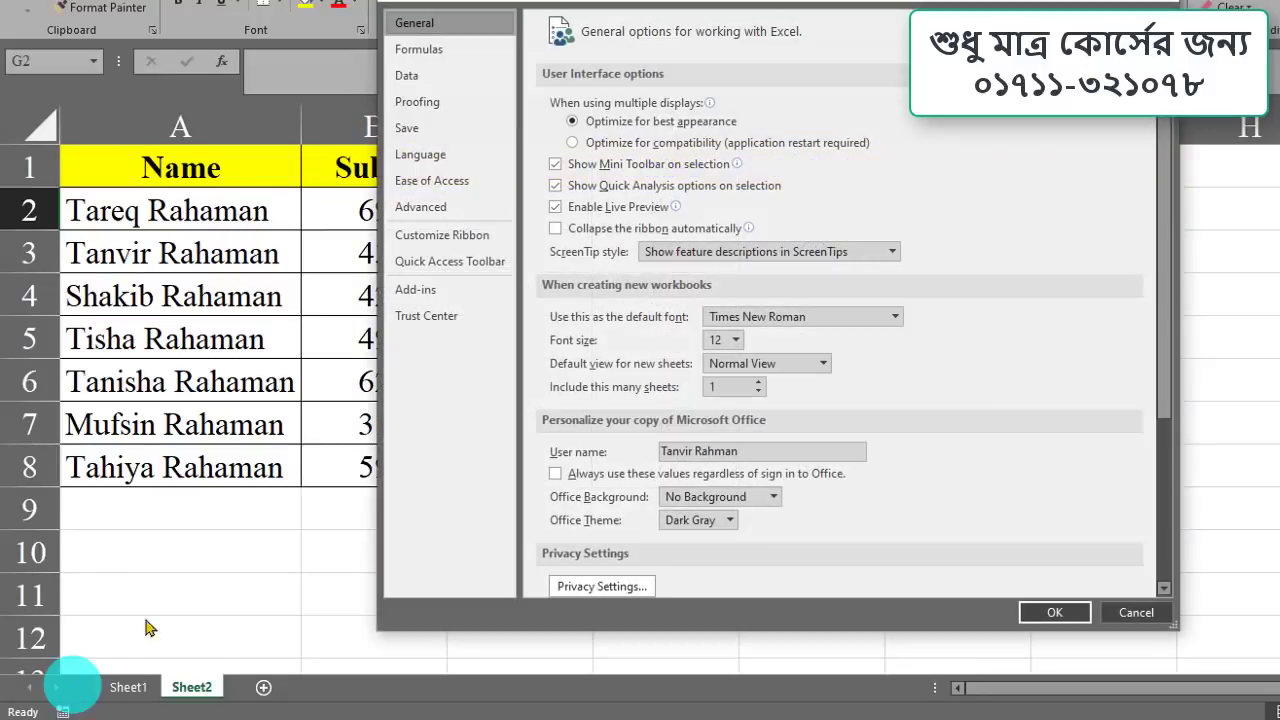
pyautogui.moveTo(728, 4); pyautogui.dragTo(672, 0)
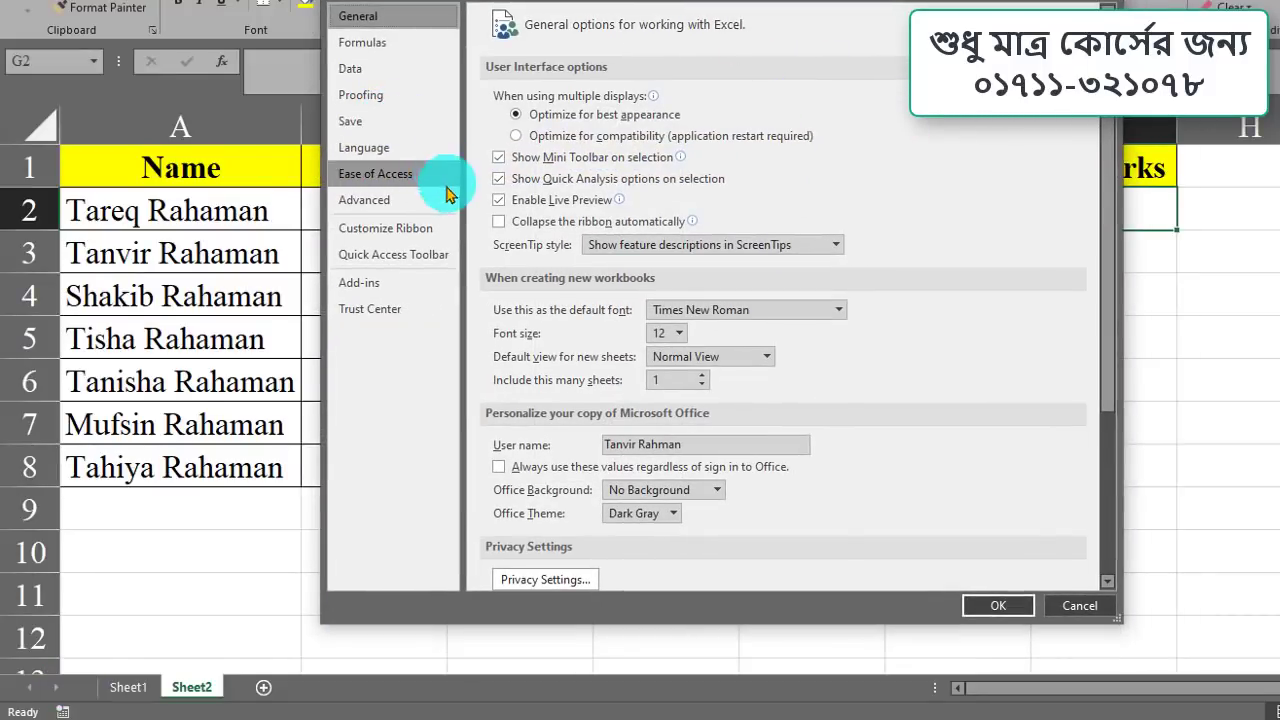
pyautogui.click(403, 235)
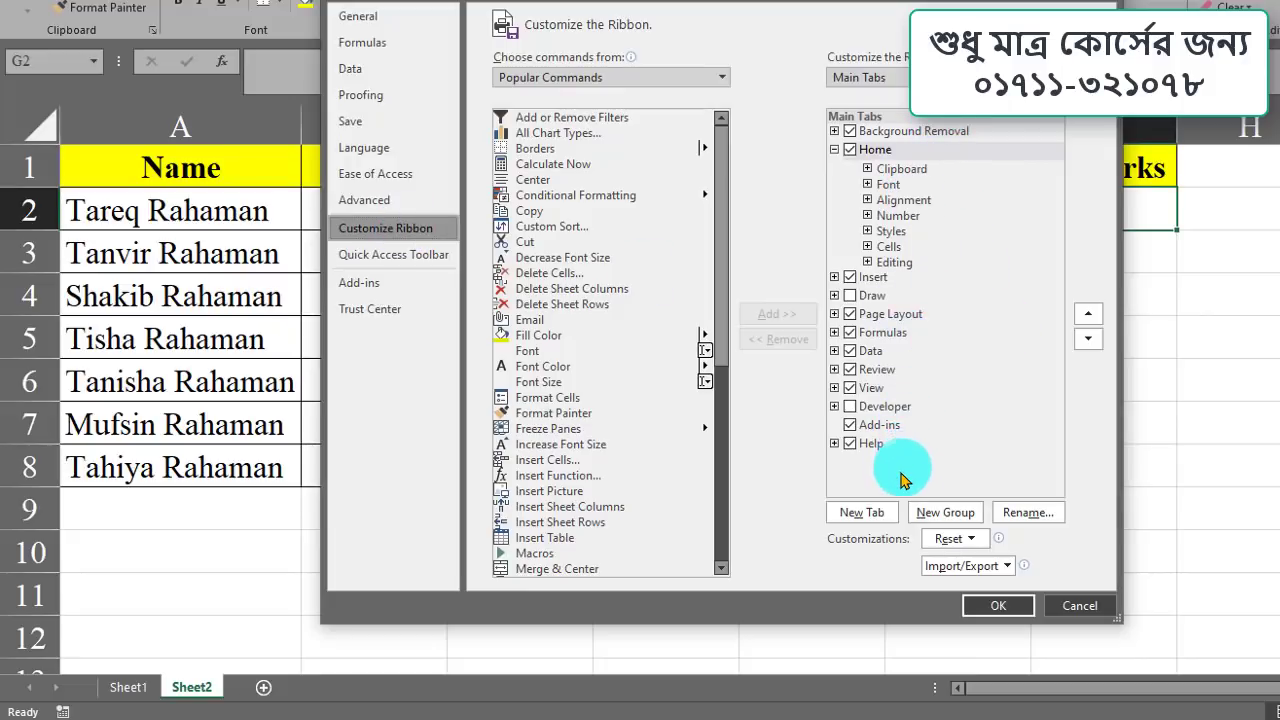
pyautogui.click(850, 407)
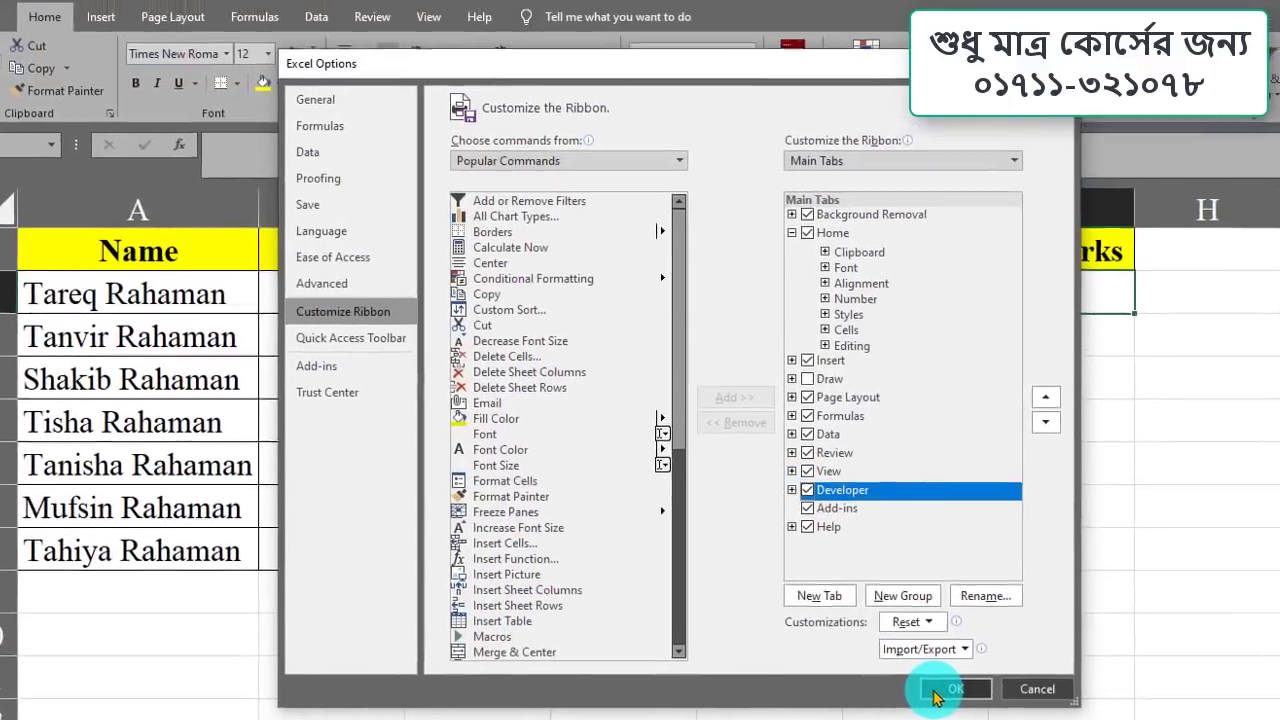
pyautogui.click(977, 612)
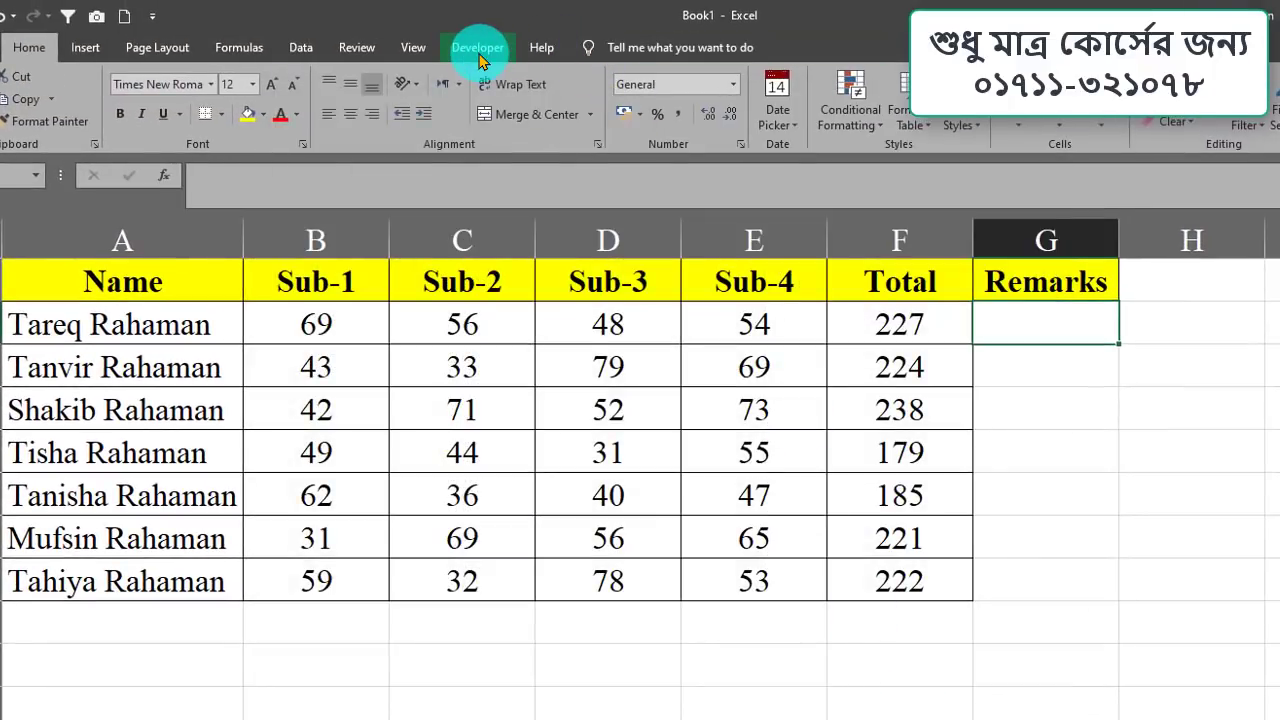
# Step: Insert a form control check box in cell G2 and widen the Remarks column to hold its label
pyautogui.click(1065, 352)
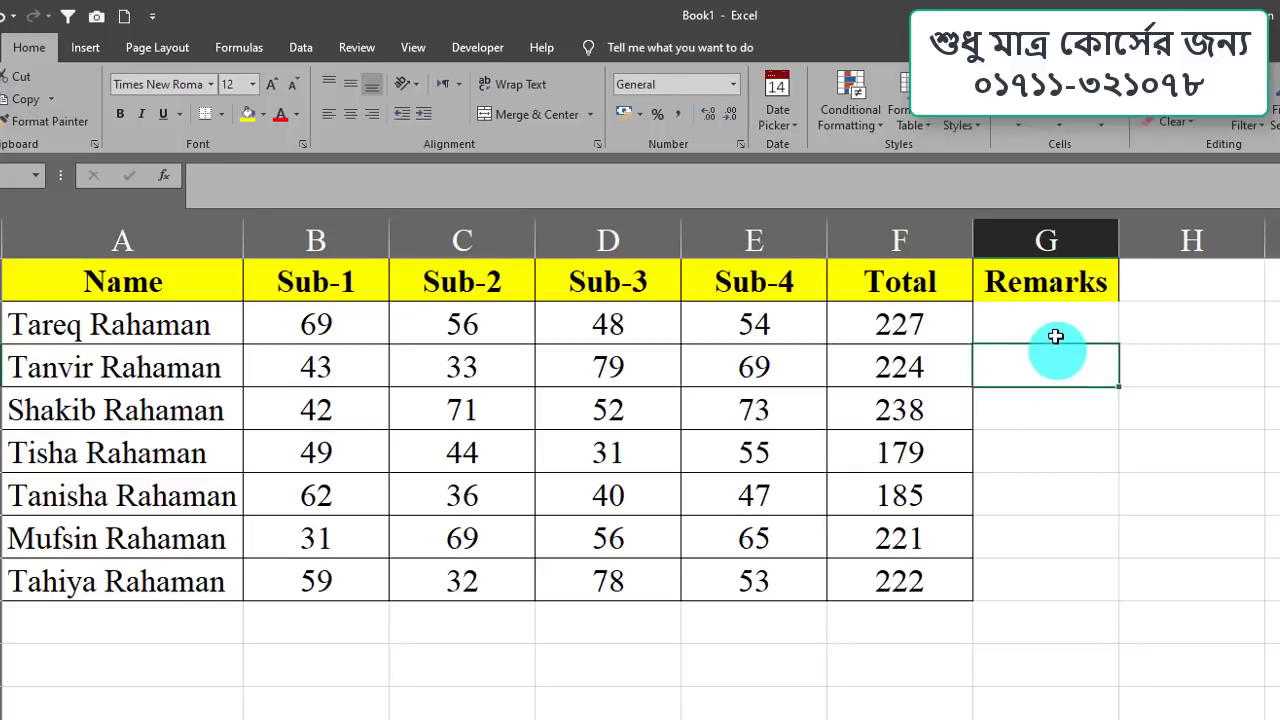
pyautogui.moveTo(1055, 337); pyautogui.dragTo(1034, 571)
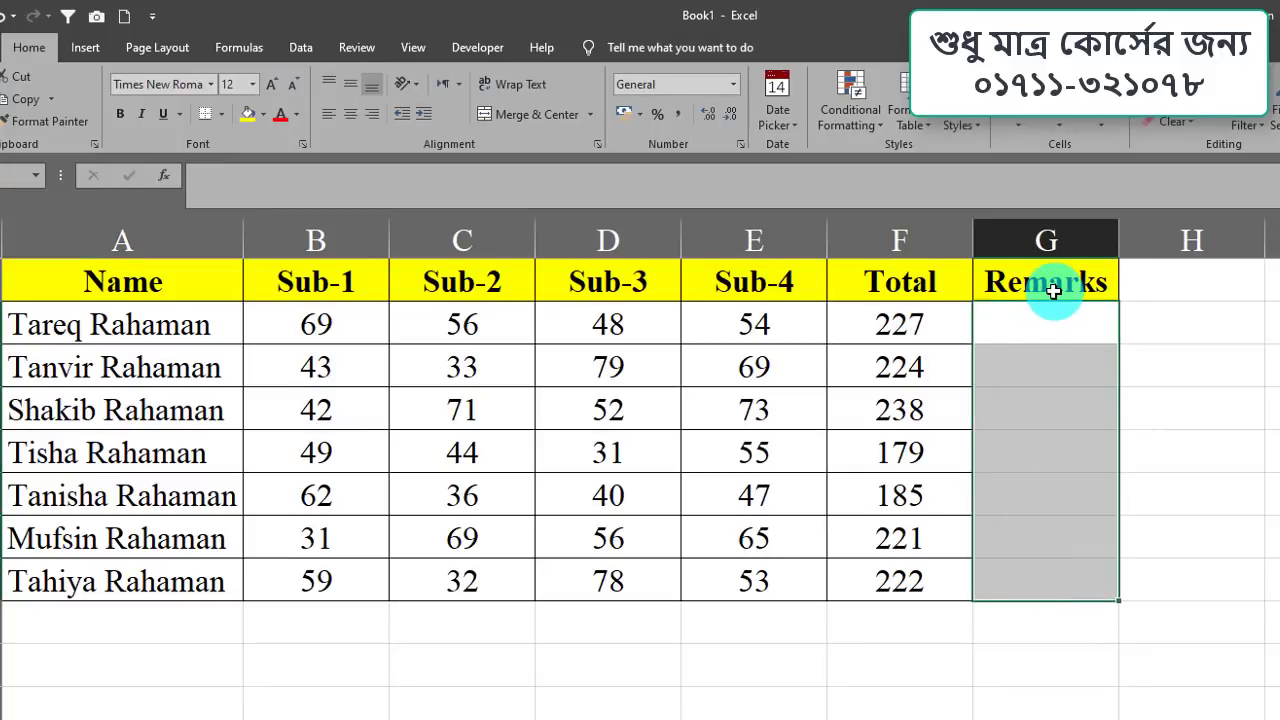
pyautogui.click(476, 49)
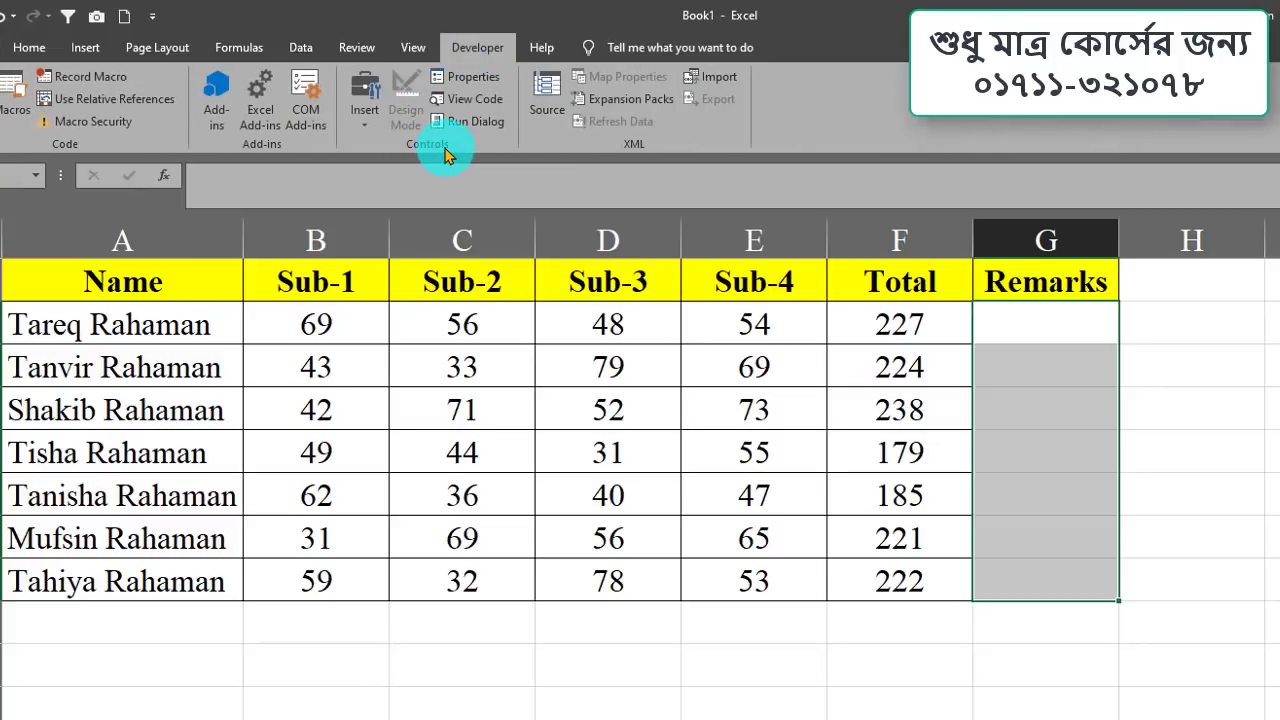
pyautogui.click(368, 120)
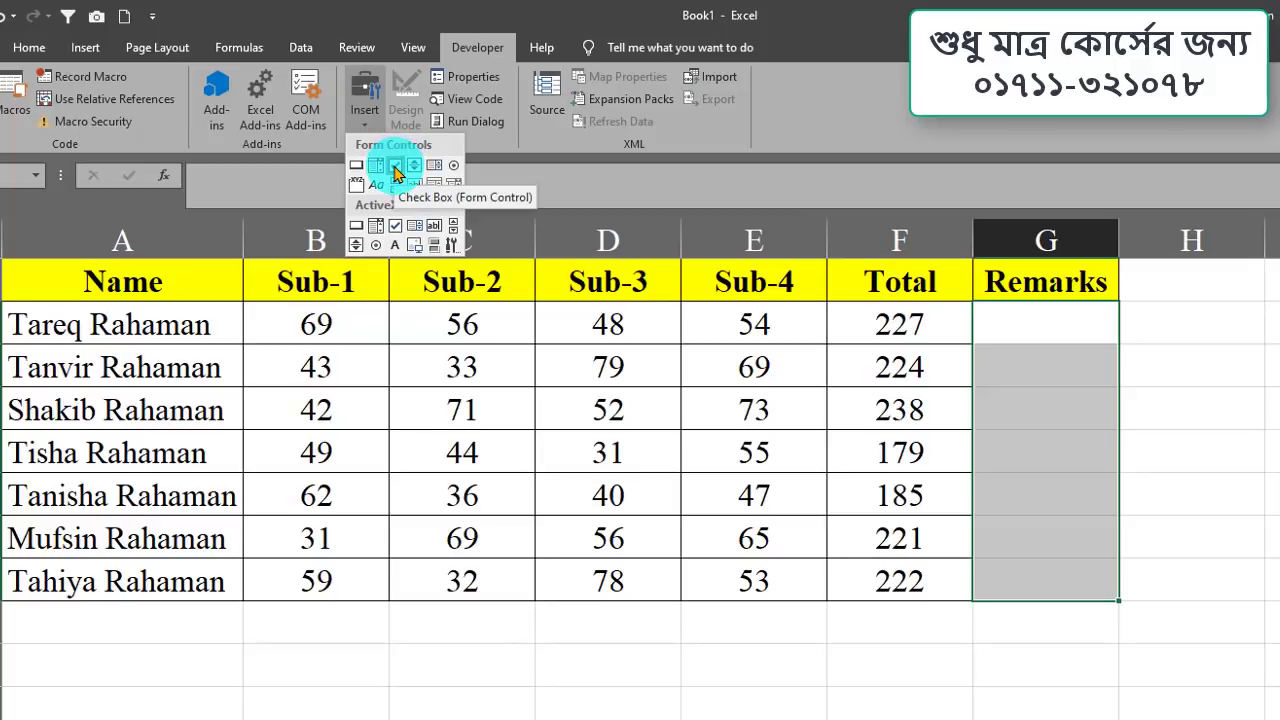
pyautogui.click(396, 172)
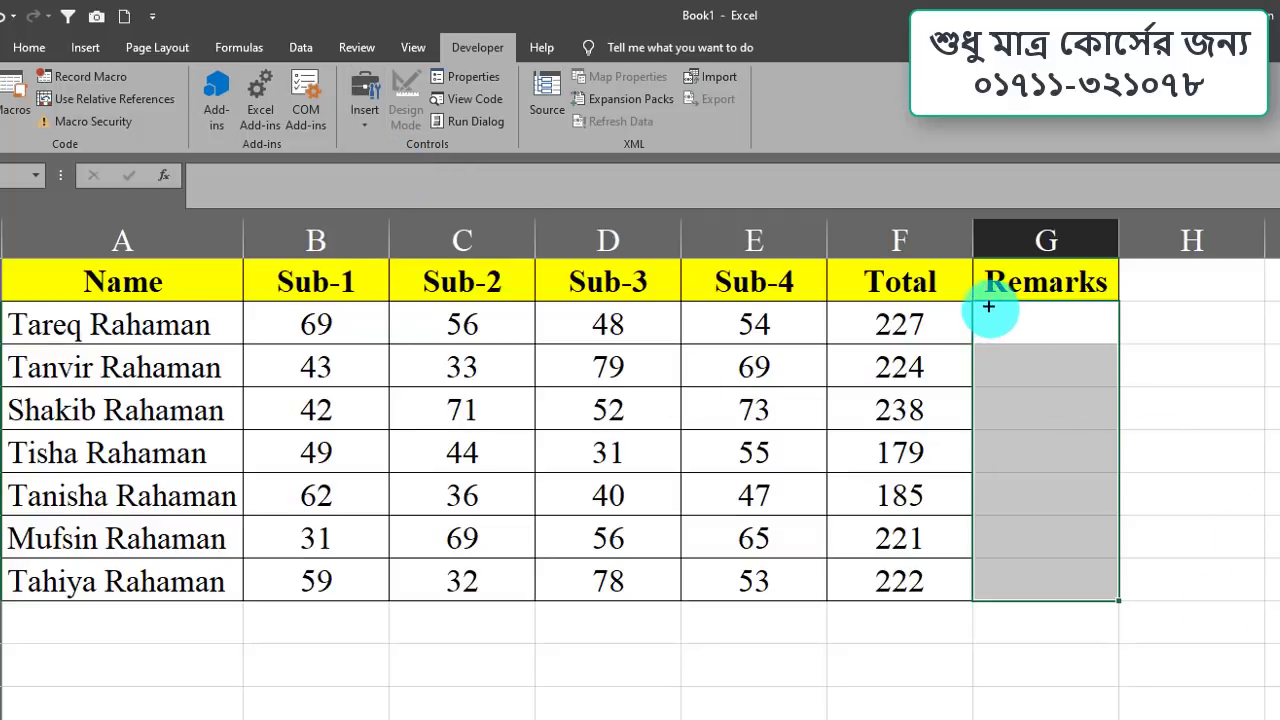
pyautogui.moveTo(985, 304)
pyautogui.mouseDown()
pyautogui.moveTo(1008, 340)
pyautogui.moveTo(1095, 352)
pyautogui.mouseUp()
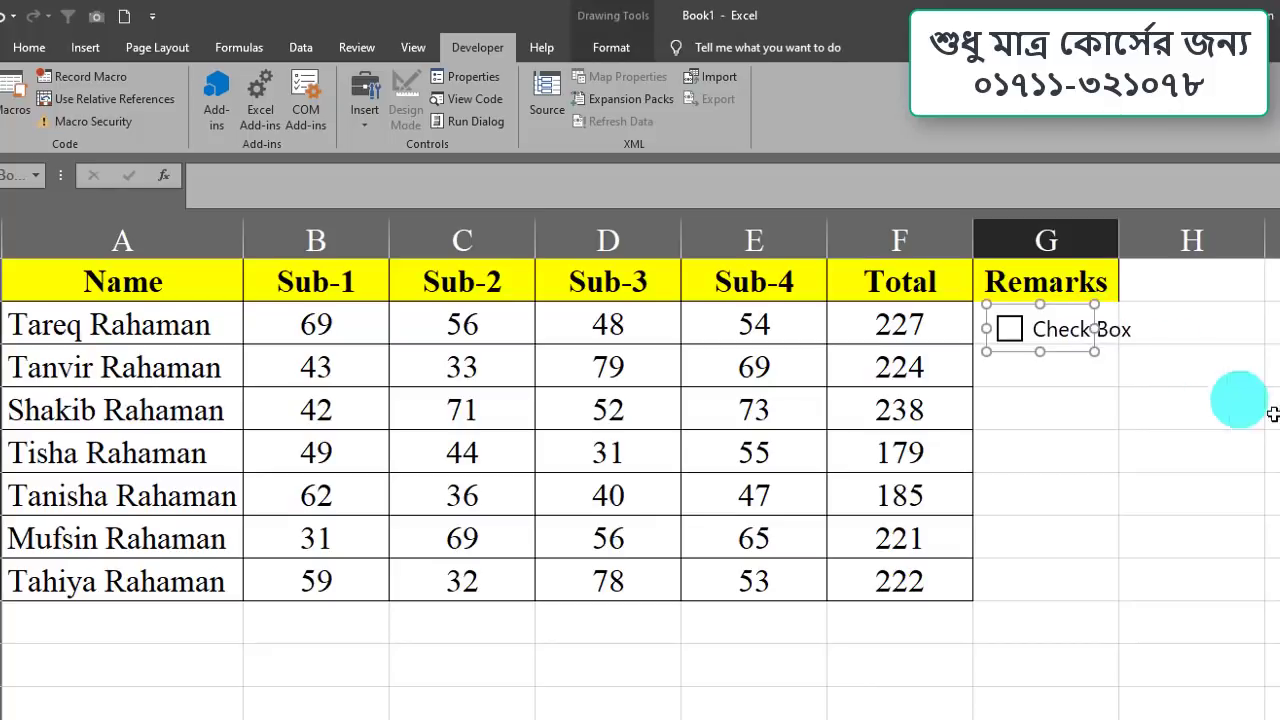
pyautogui.click(1088, 241)
pyautogui.moveTo(1118, 232); pyautogui.dragTo(1279, 250)
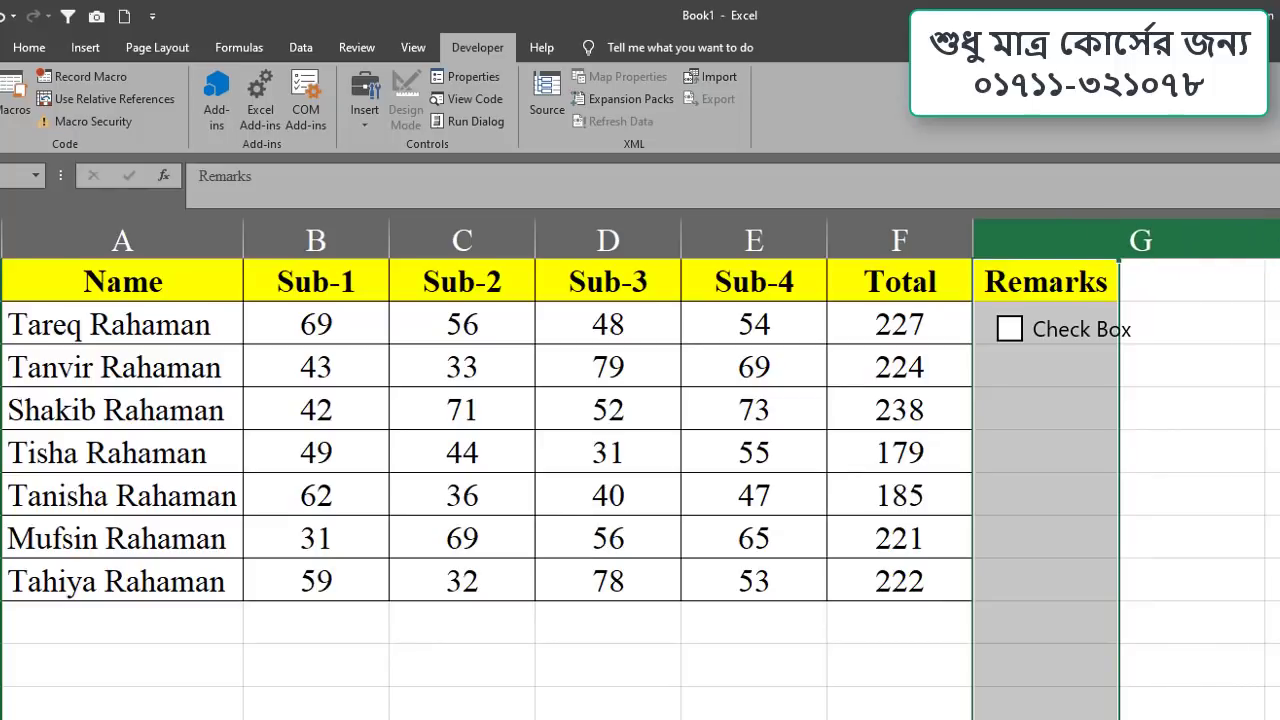
# Step: Test the check box in G2 by switching it on and off, and leave it ticked
pyautogui.click(1082, 328)
pyautogui.click(1030, 332)
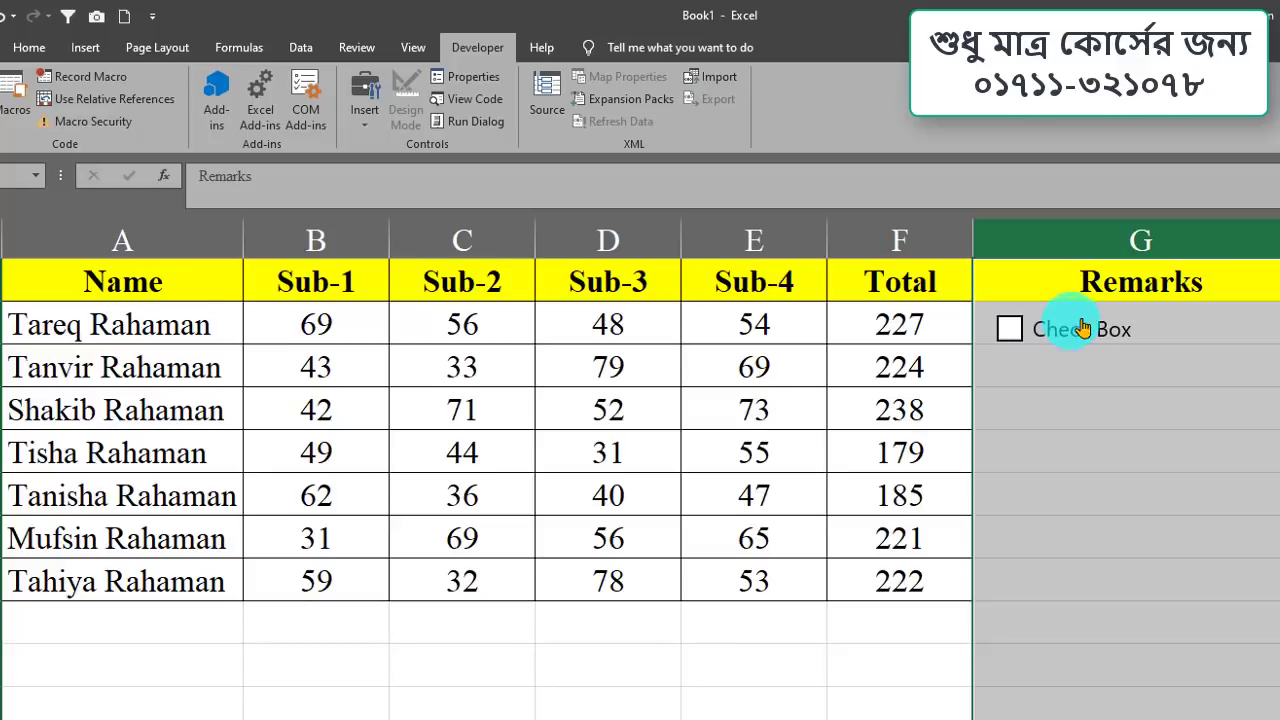
pyautogui.click(1108, 414)
pyautogui.click(1108, 330)
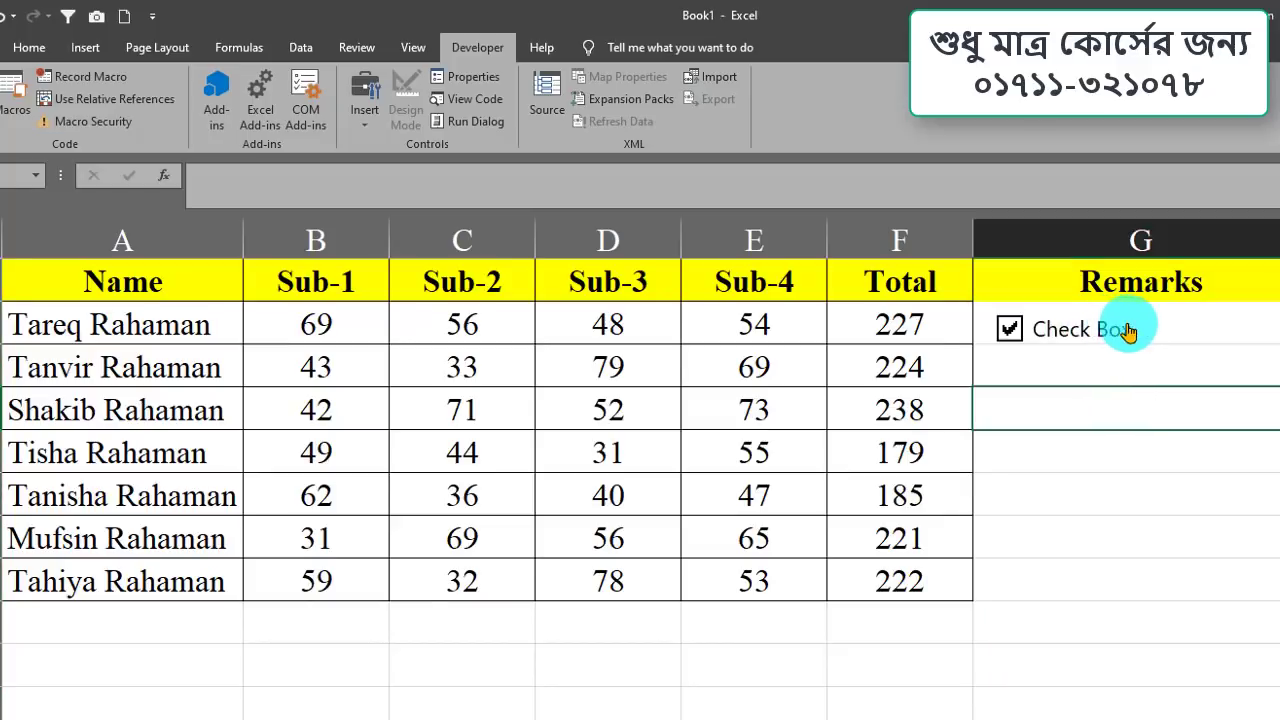
pyautogui.click(1011, 330)
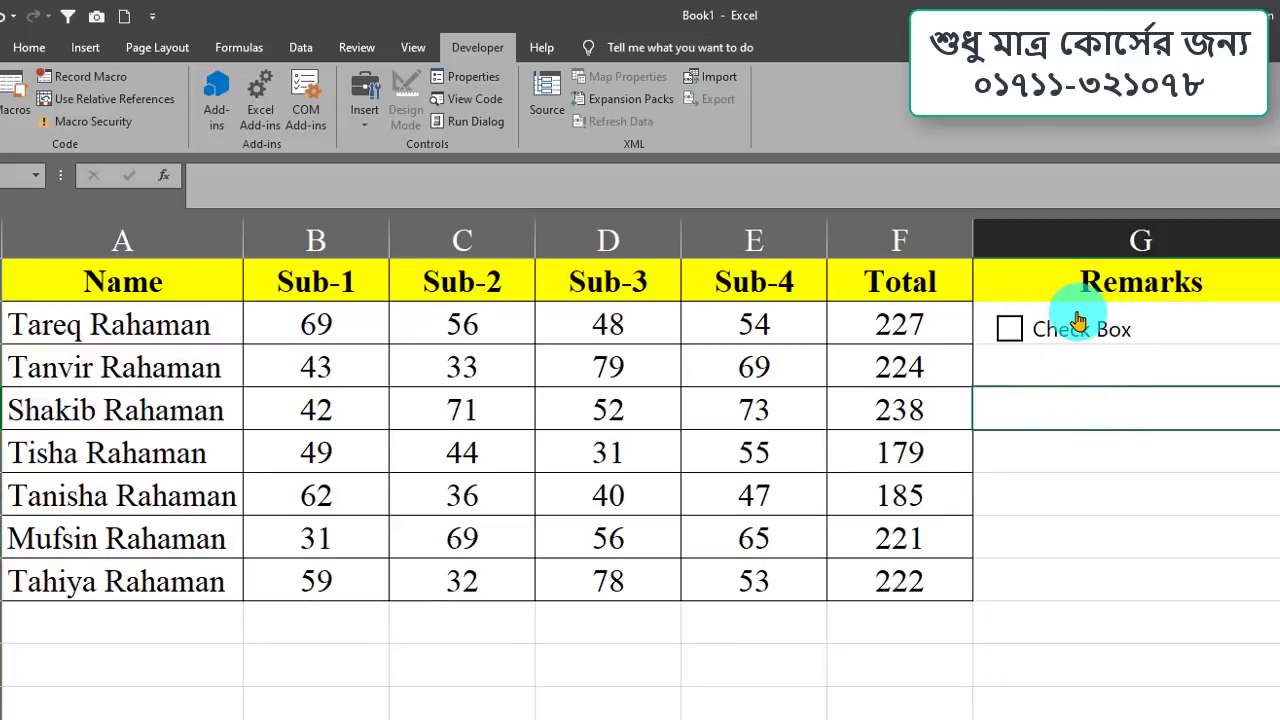
pyautogui.click(1085, 322)
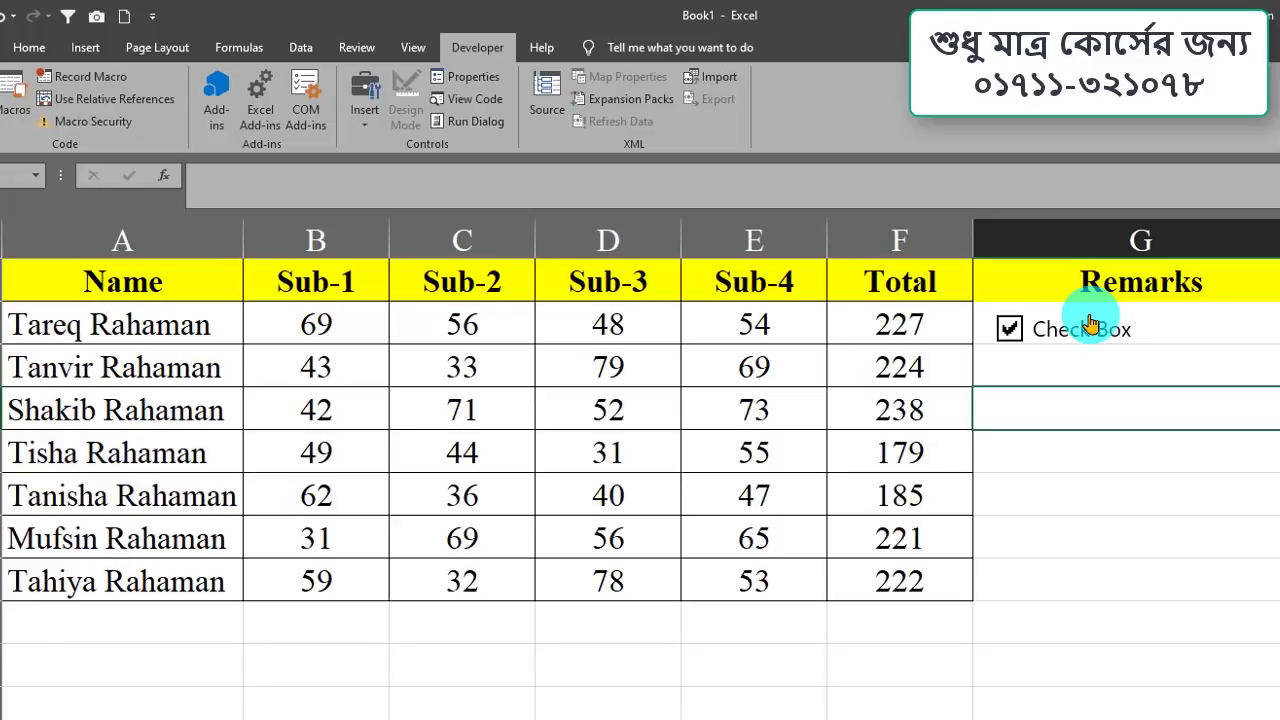
# Step: Resize the check box in G2 to fit inside the cell and show its full label
pyautogui.keyDown('ctrl'); pyautogui.click(1076, 315); pyautogui.keyUp('ctrl')
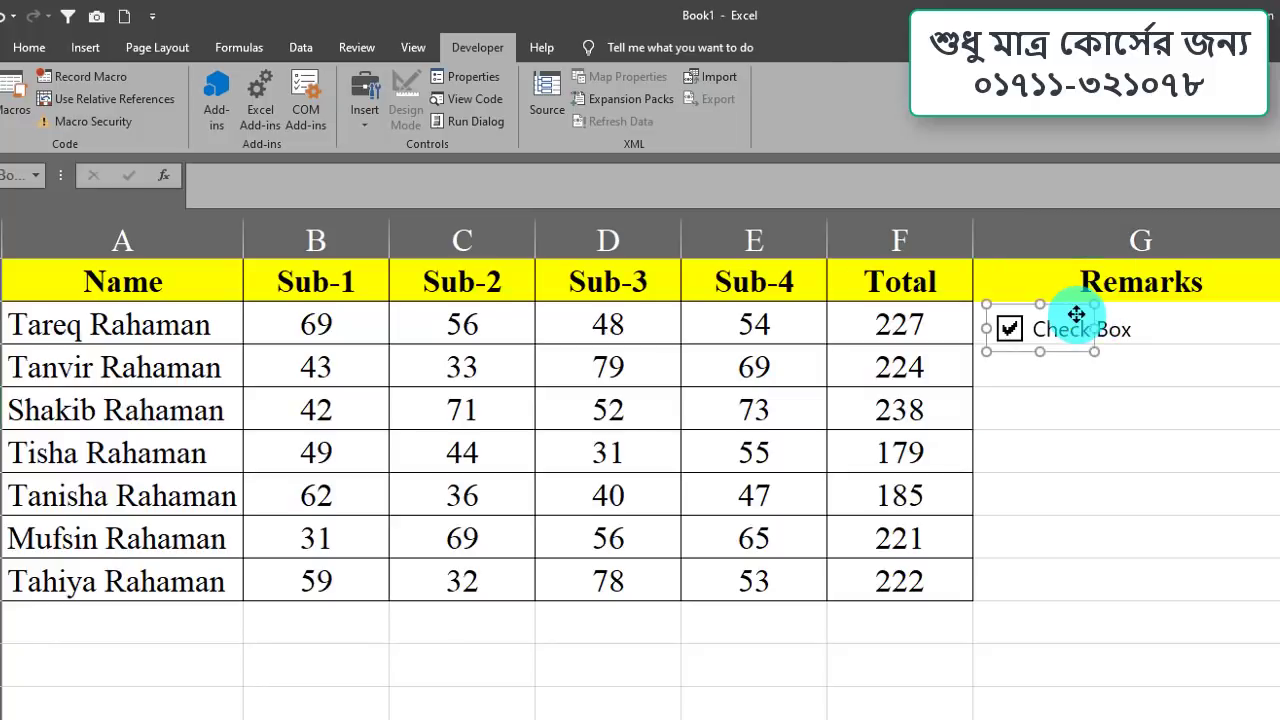
pyautogui.rightClick(1076, 315)
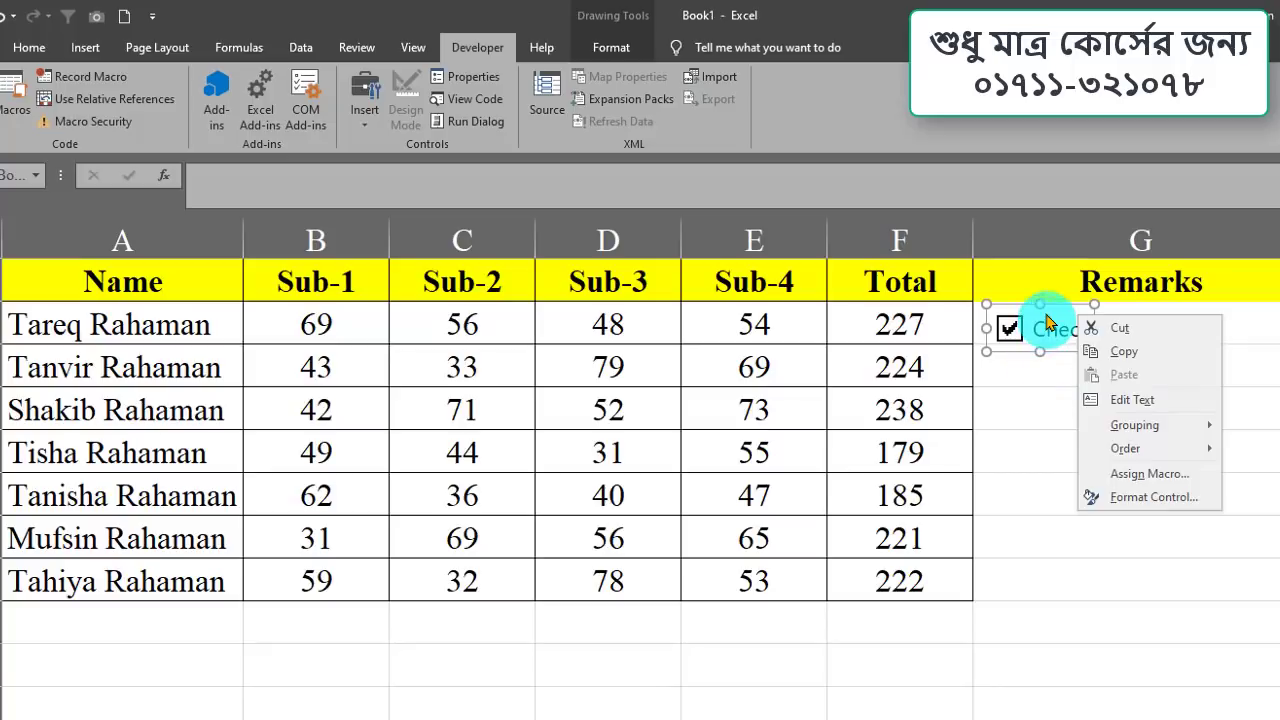
pyautogui.press('Escape')
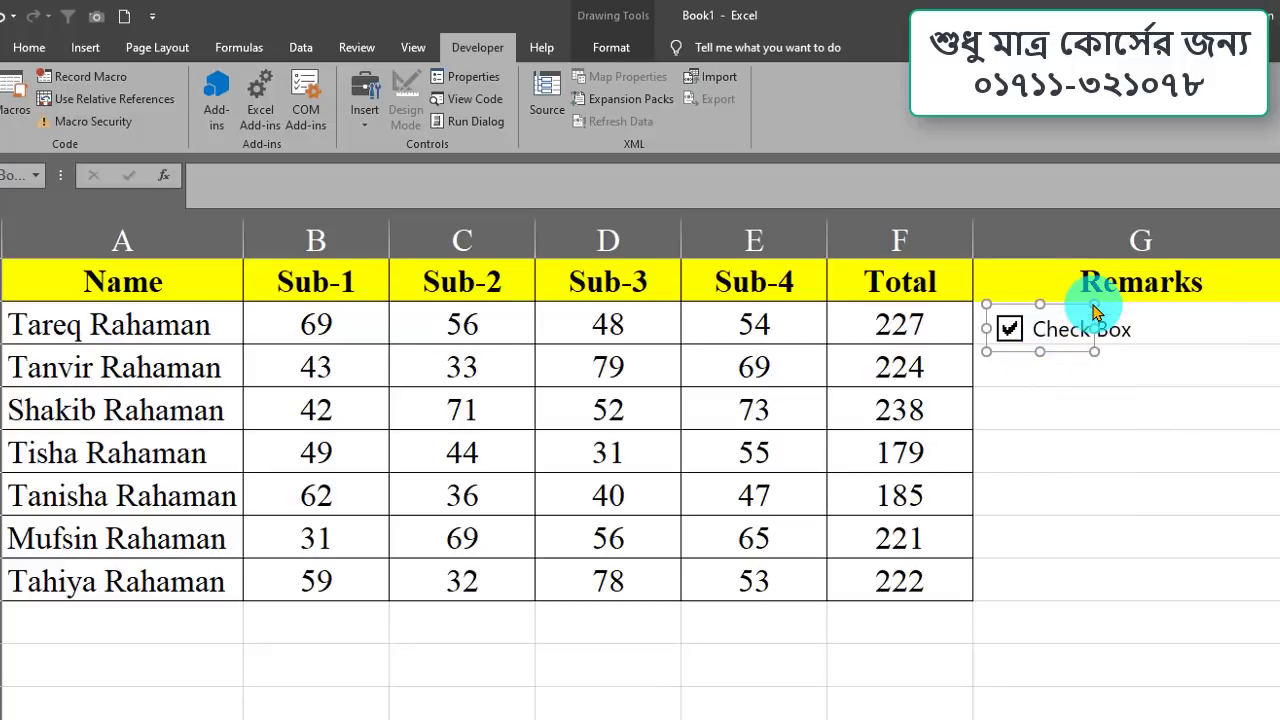
pyautogui.press('Delete')
pyautogui.moveTo(1137, 327); pyautogui.dragTo(1270, 317)
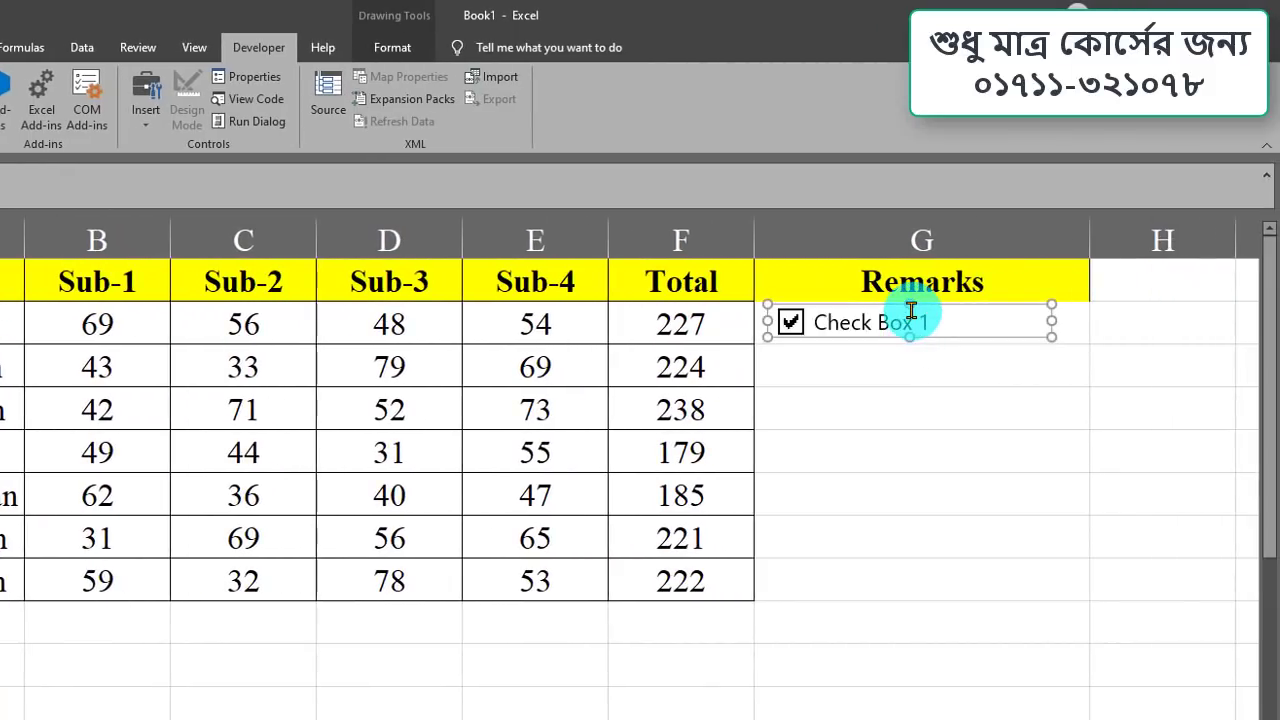
pyautogui.click(891, 323)
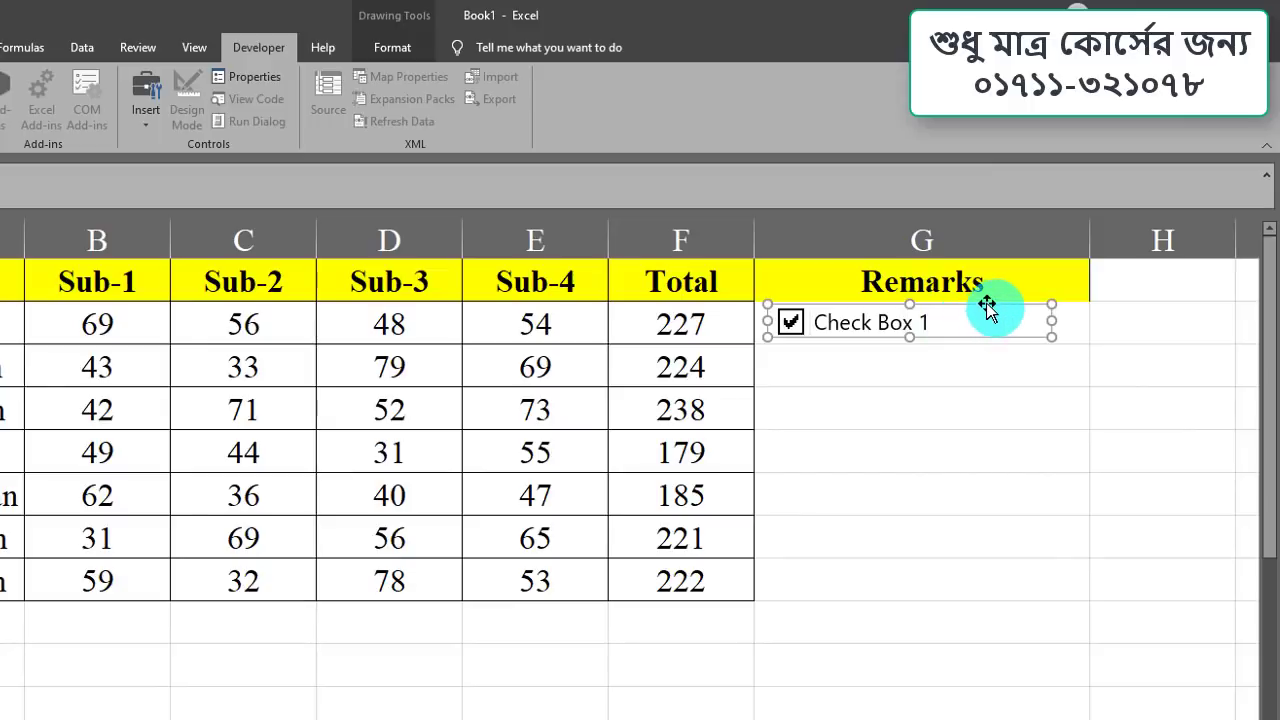
pyautogui.press('End')
pyautogui.press('BackSpace')
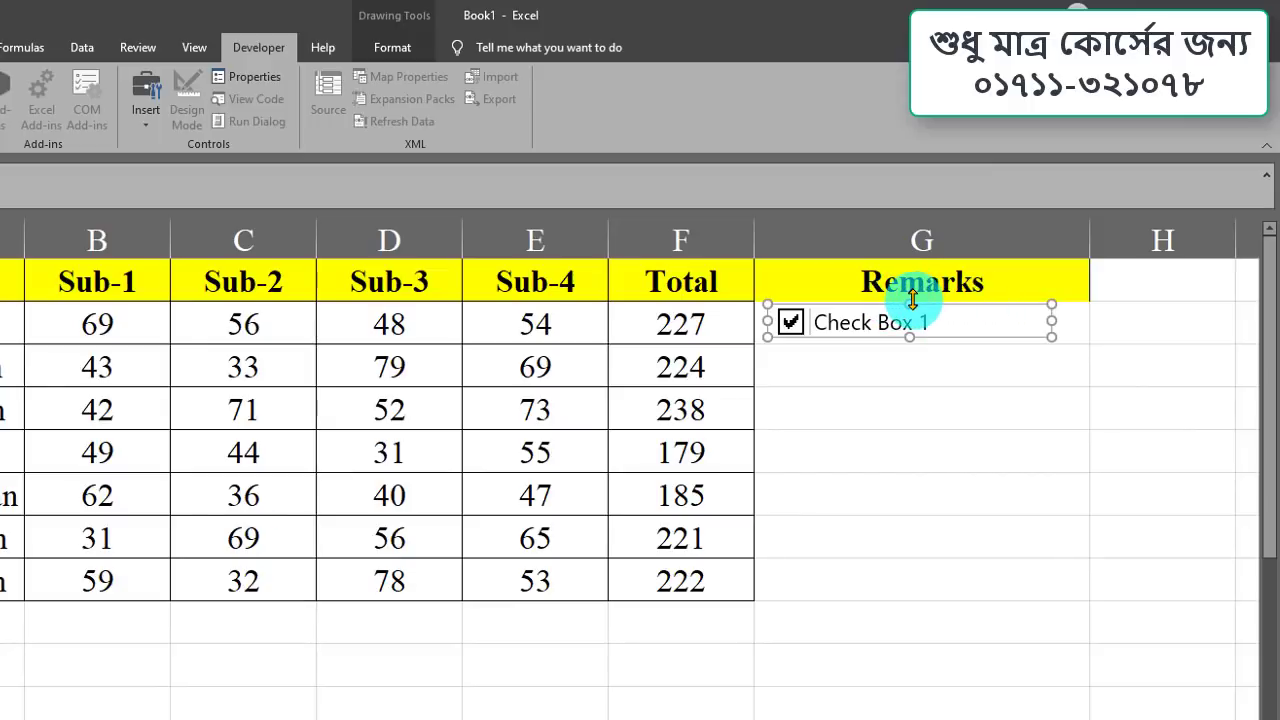
pyautogui.moveTo(910, 304); pyautogui.dragTo(910, 306)
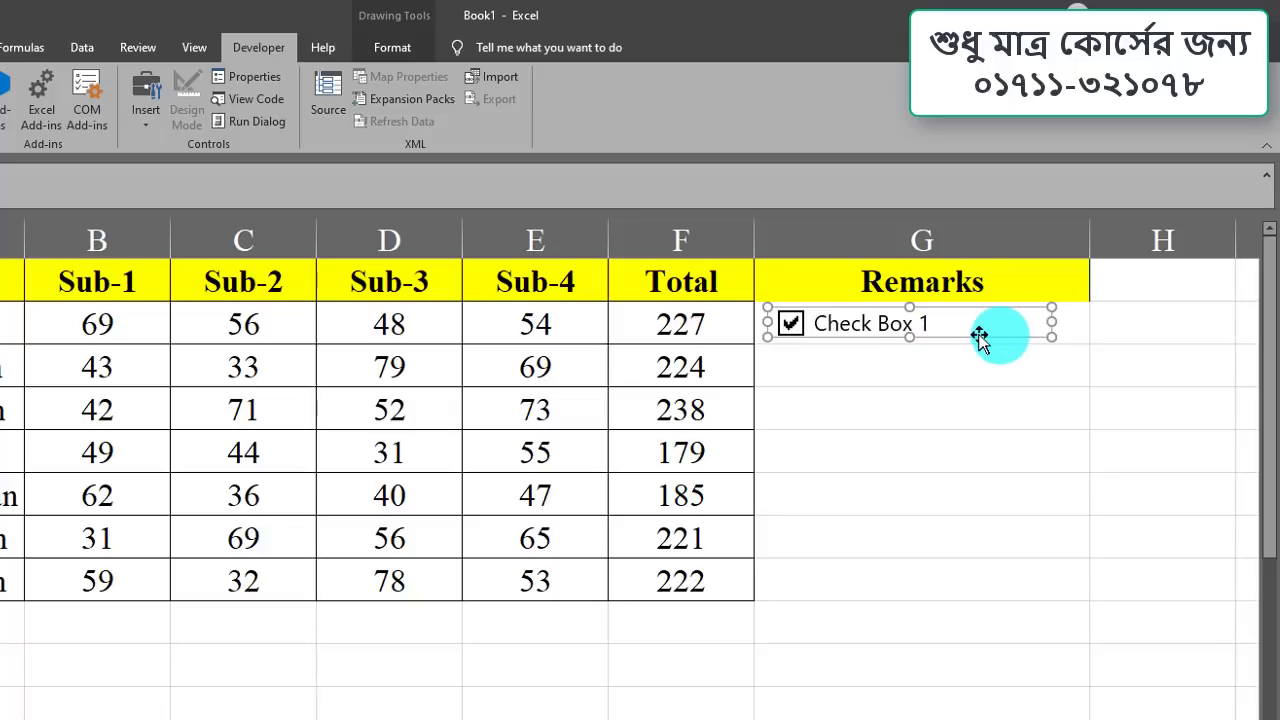
# Step: Change the label of the check box in G2 to "200+ pls check"
pyautogui.rightClick(931, 325)
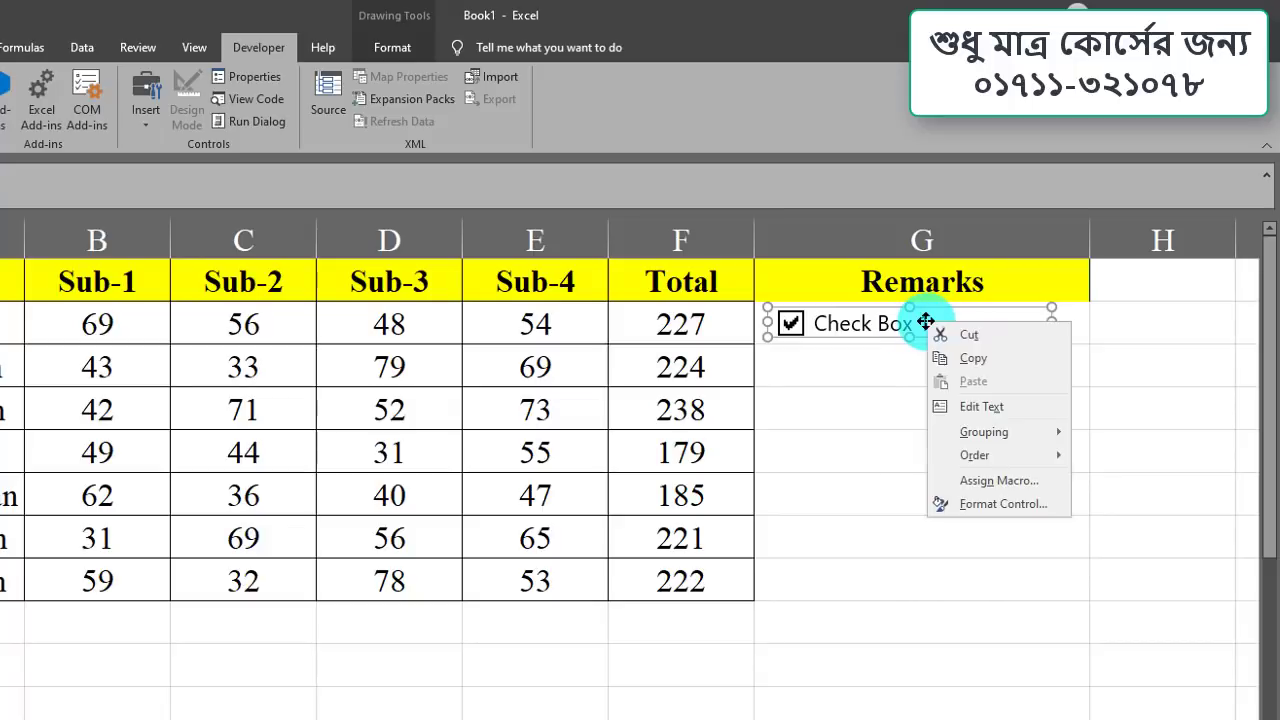
pyautogui.click(987, 408)
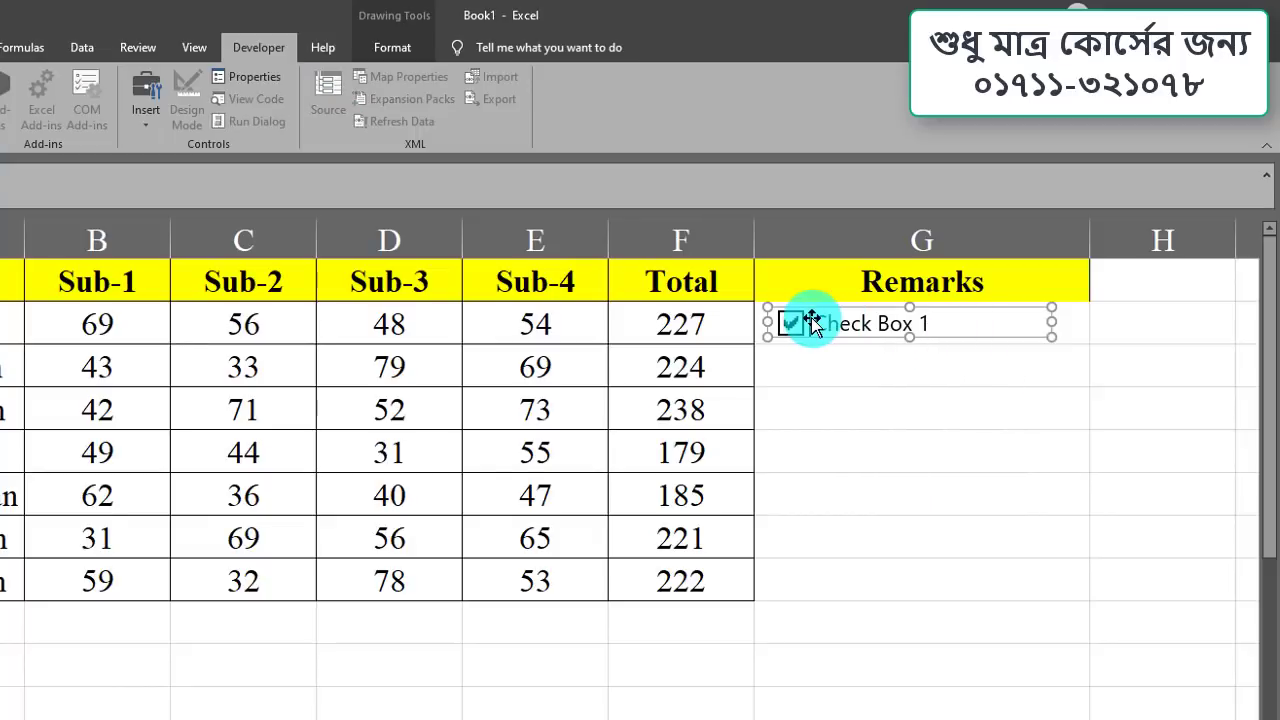
pyautogui.moveTo(813, 323); pyautogui.dragTo(977, 323)
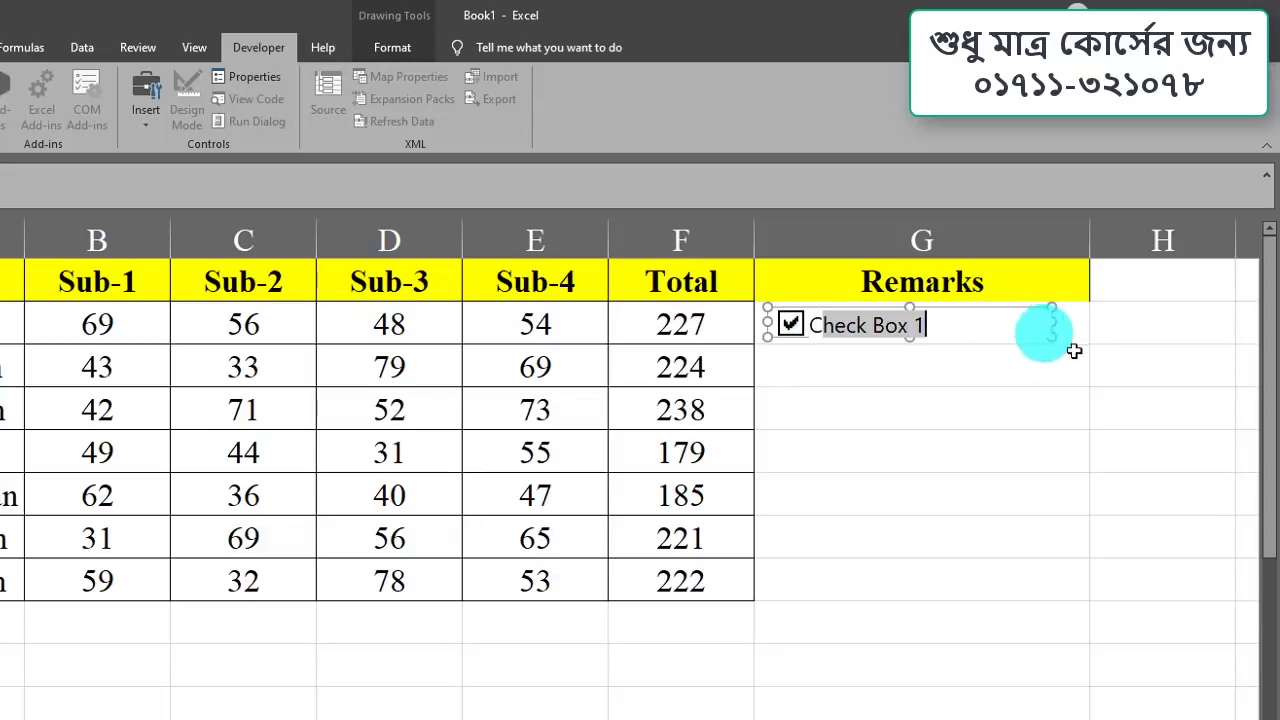
pyautogui.write('C')
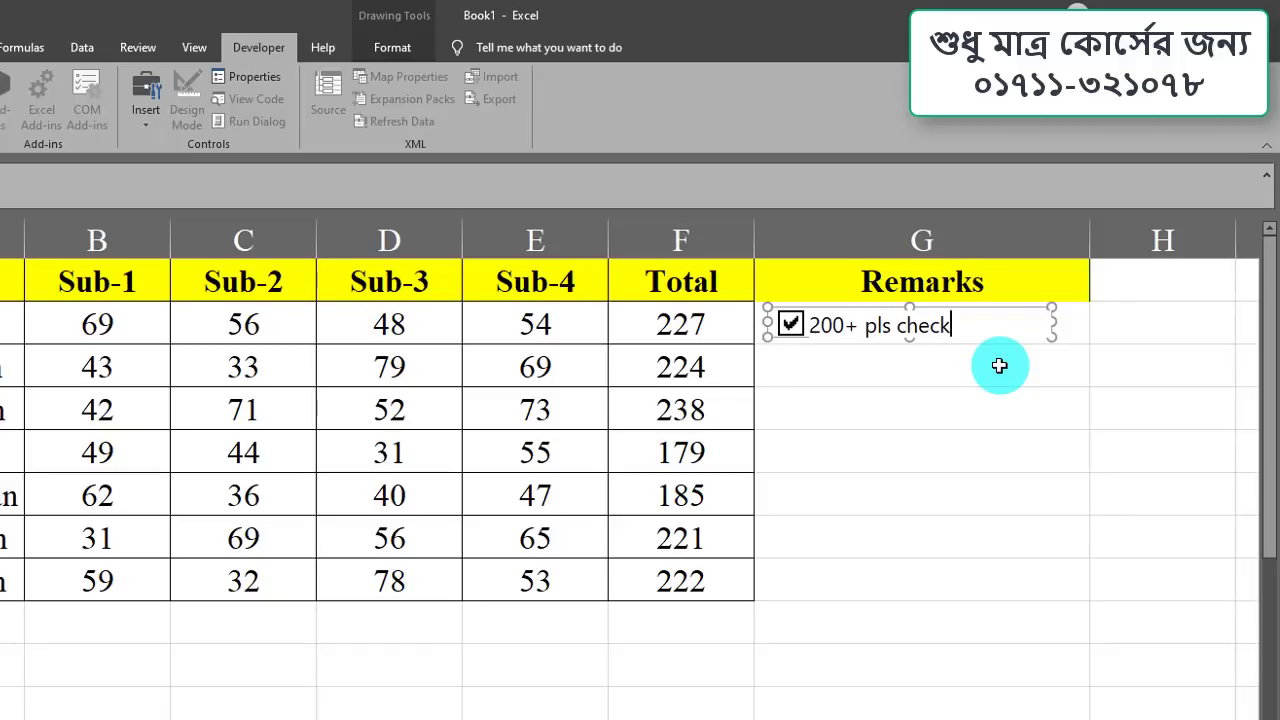
pyautogui.click(978, 380)
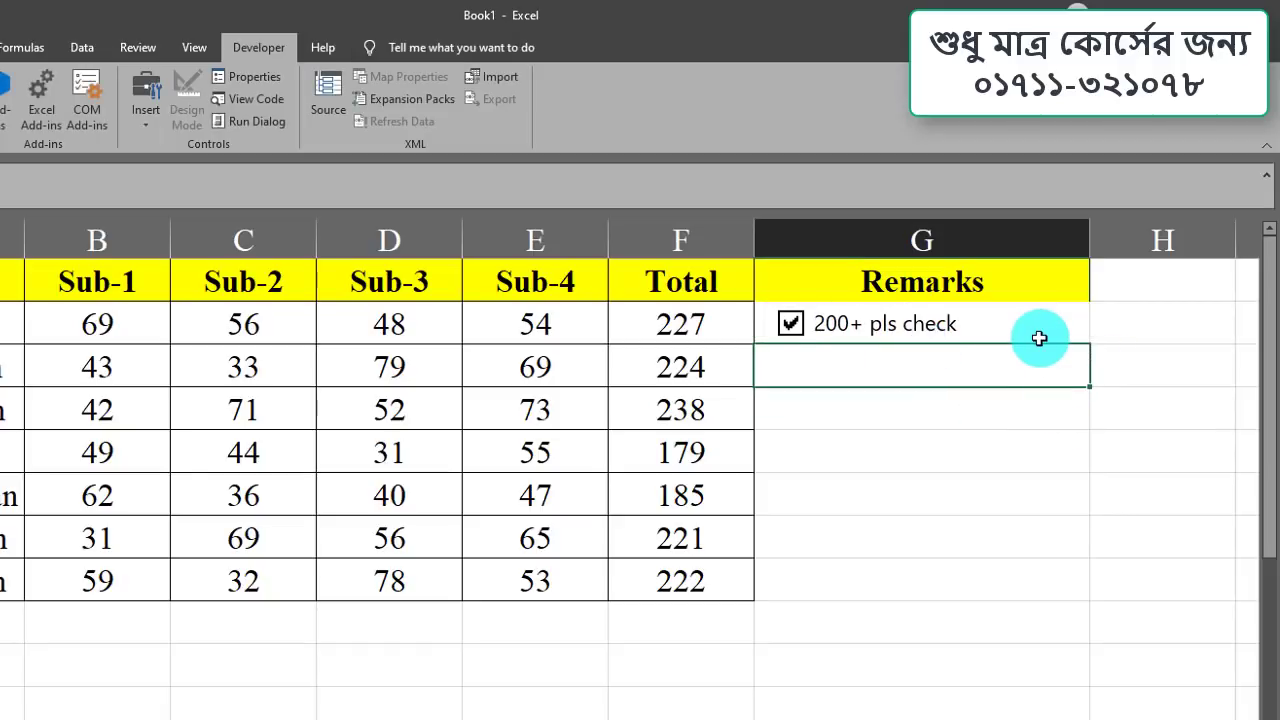
# Step: Untick the check box in G2 and fill it down through G8
pyautogui.click(789, 324)
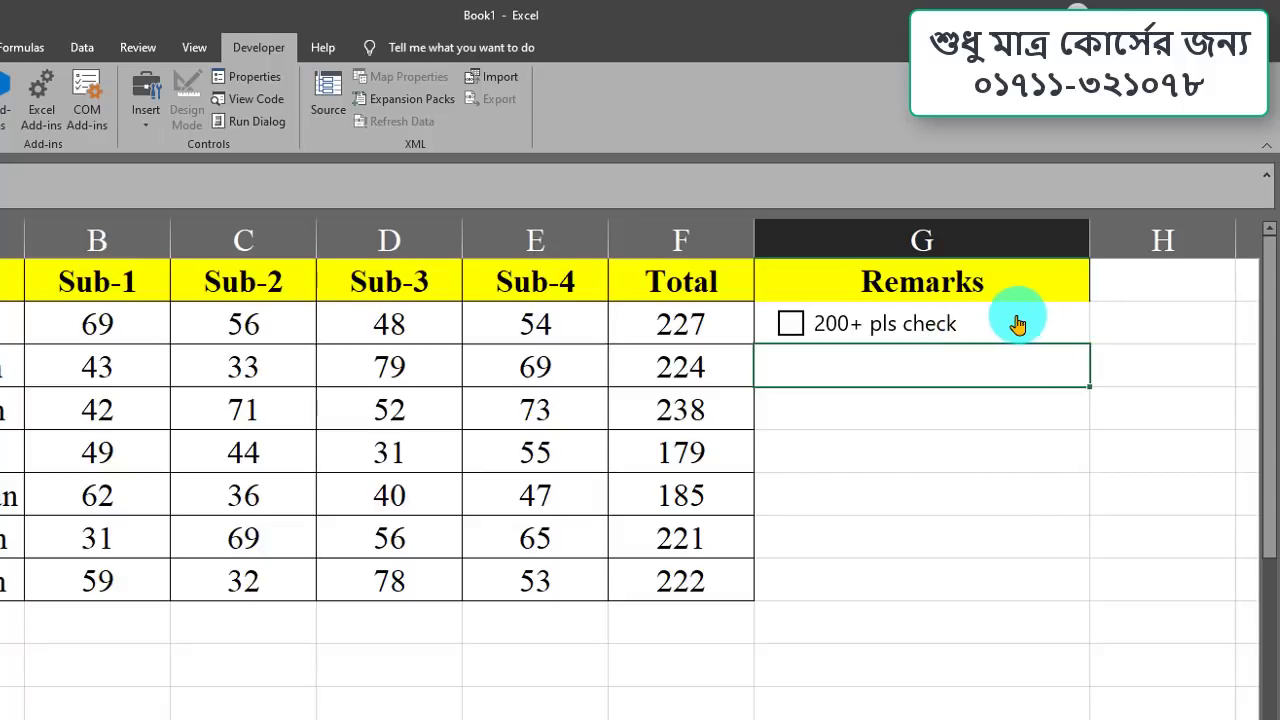
pyautogui.click(1070, 319)
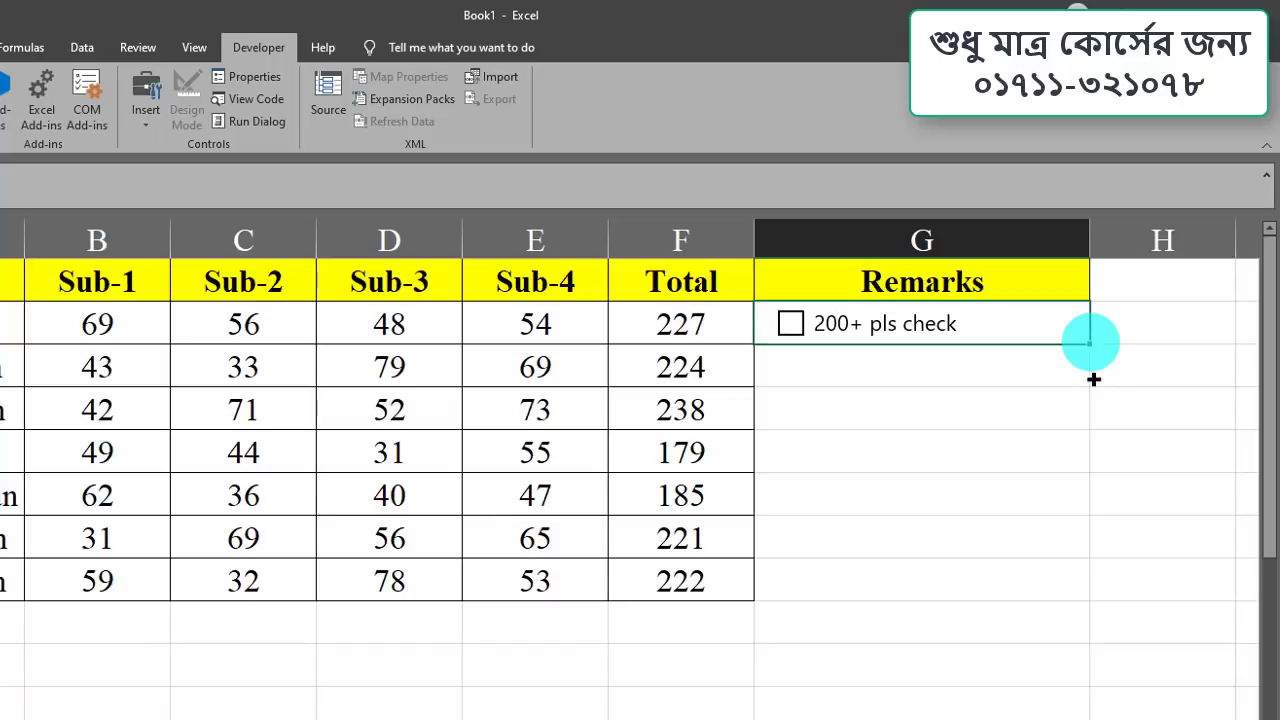
pyautogui.moveTo(1093, 379); pyautogui.dragTo(1091, 581)
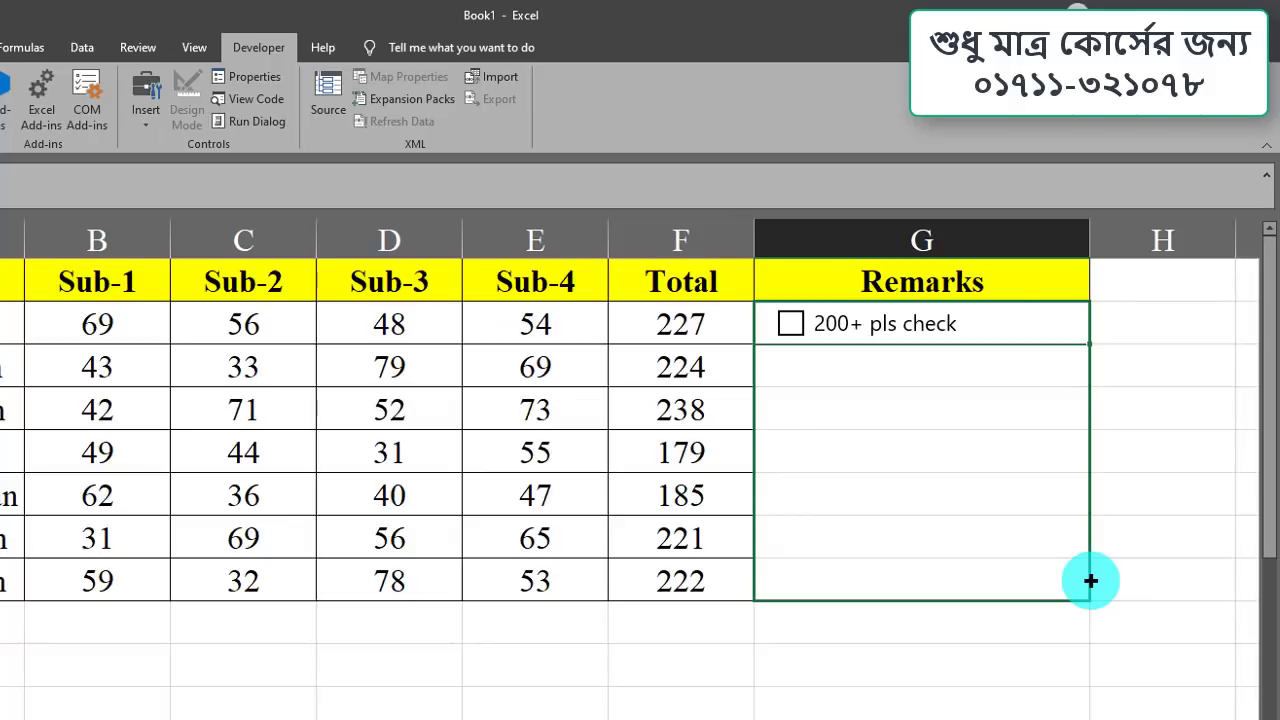
pyautogui.moveTo(1091, 581); pyautogui.dragTo(1089, 583)
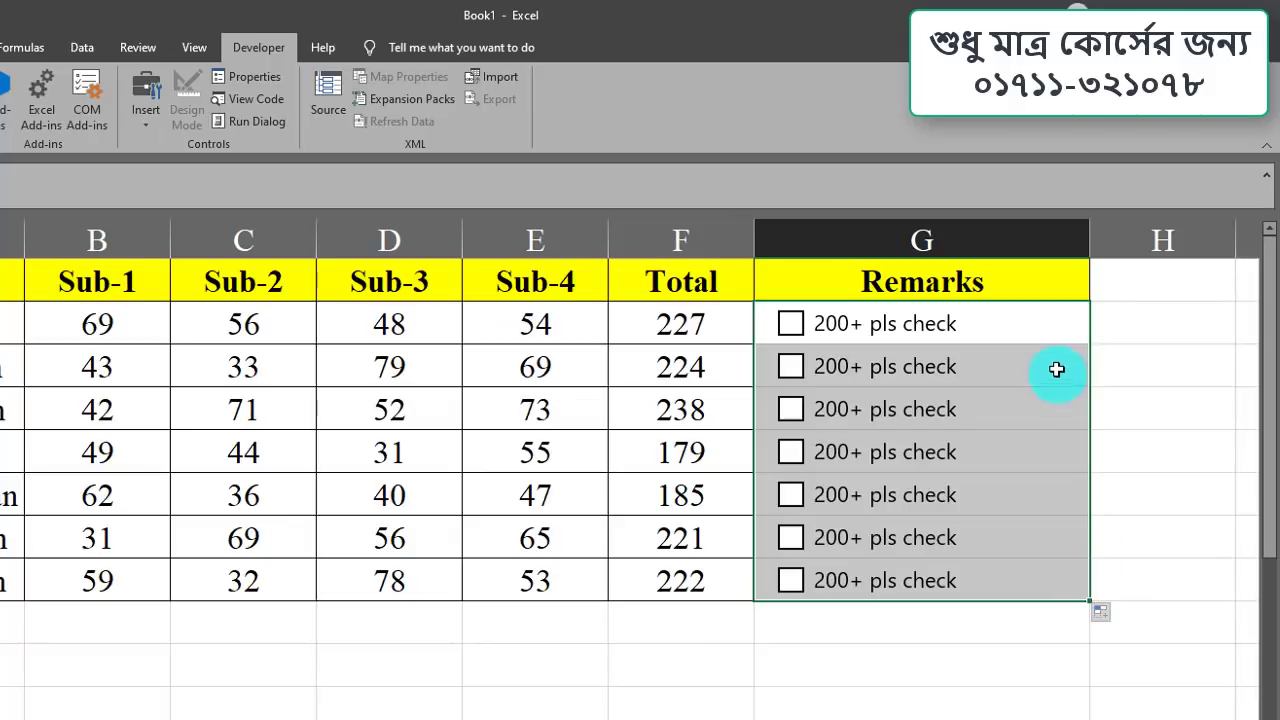
pyautogui.moveTo(1058, 326); pyautogui.dragTo(1052, 598)
pyautogui.click(1001, 672)
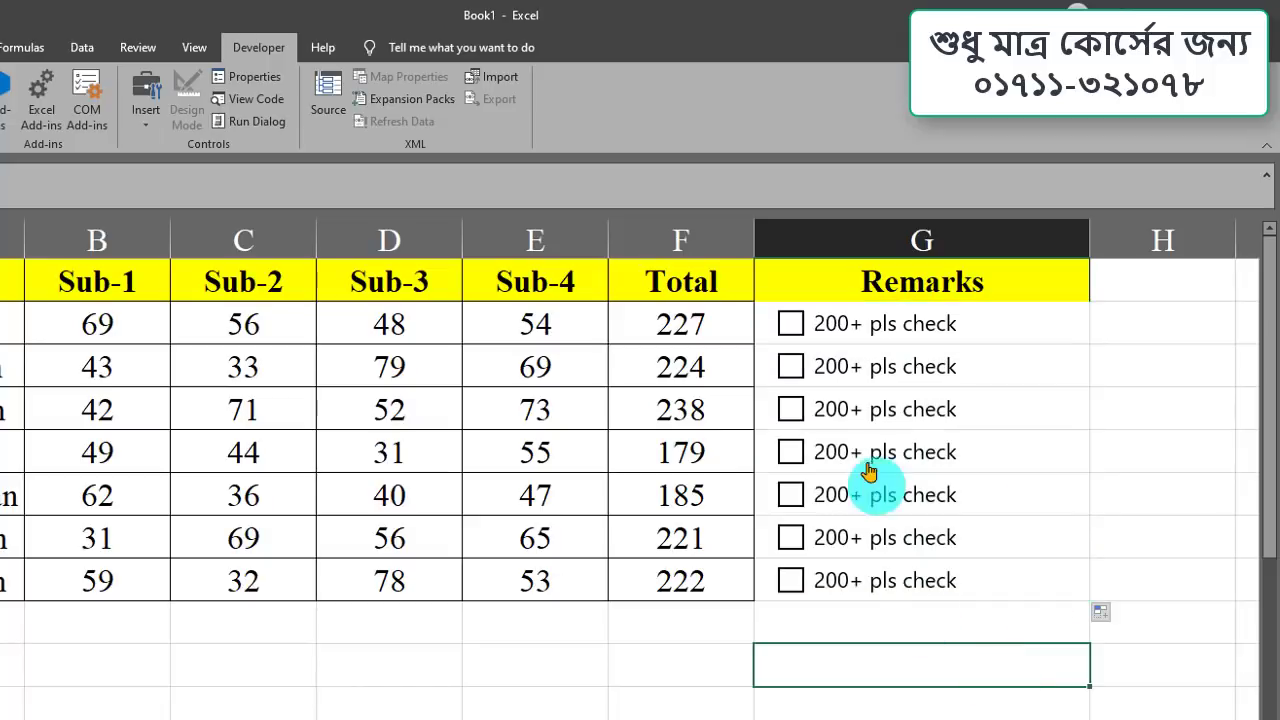
# Step: Test the check boxes in G2, G3, G5 and G8 by switching them on and off, leaving them unticked
pyautogui.click(791, 325)
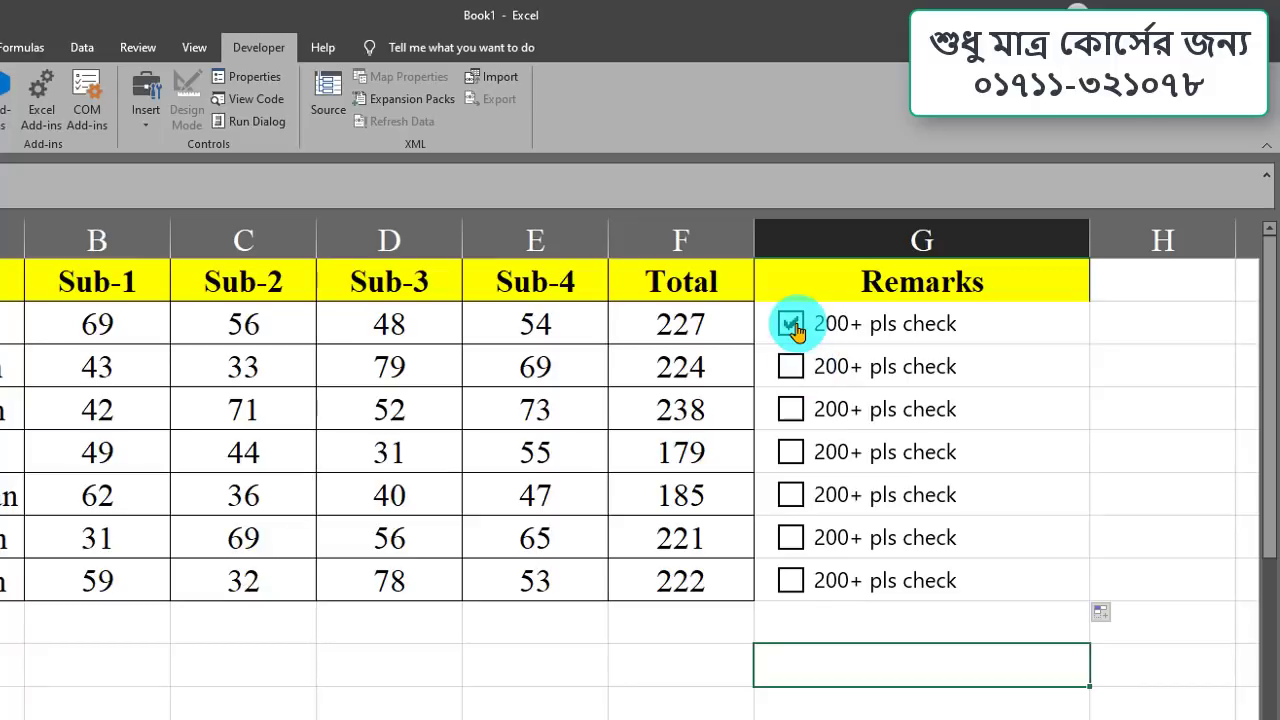
pyautogui.click(793, 328)
pyautogui.click(791, 368)
pyautogui.click(791, 368)
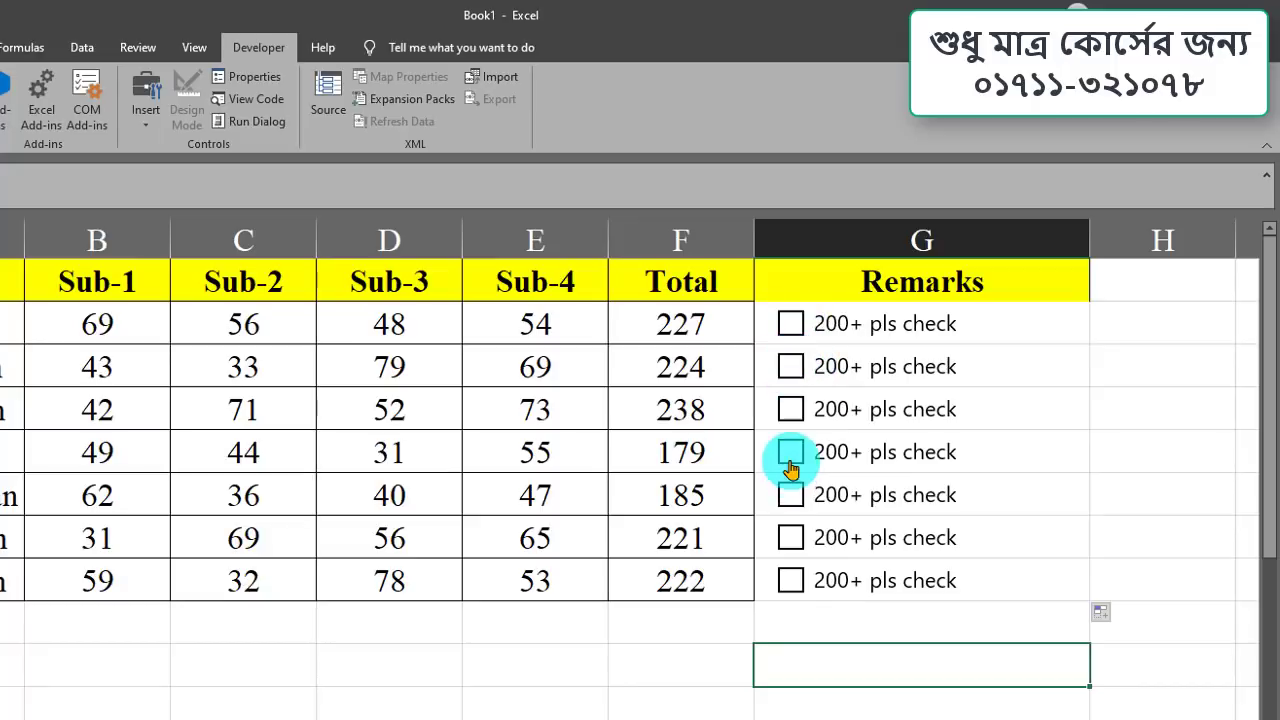
pyautogui.click(787, 452)
pyautogui.click(791, 453)
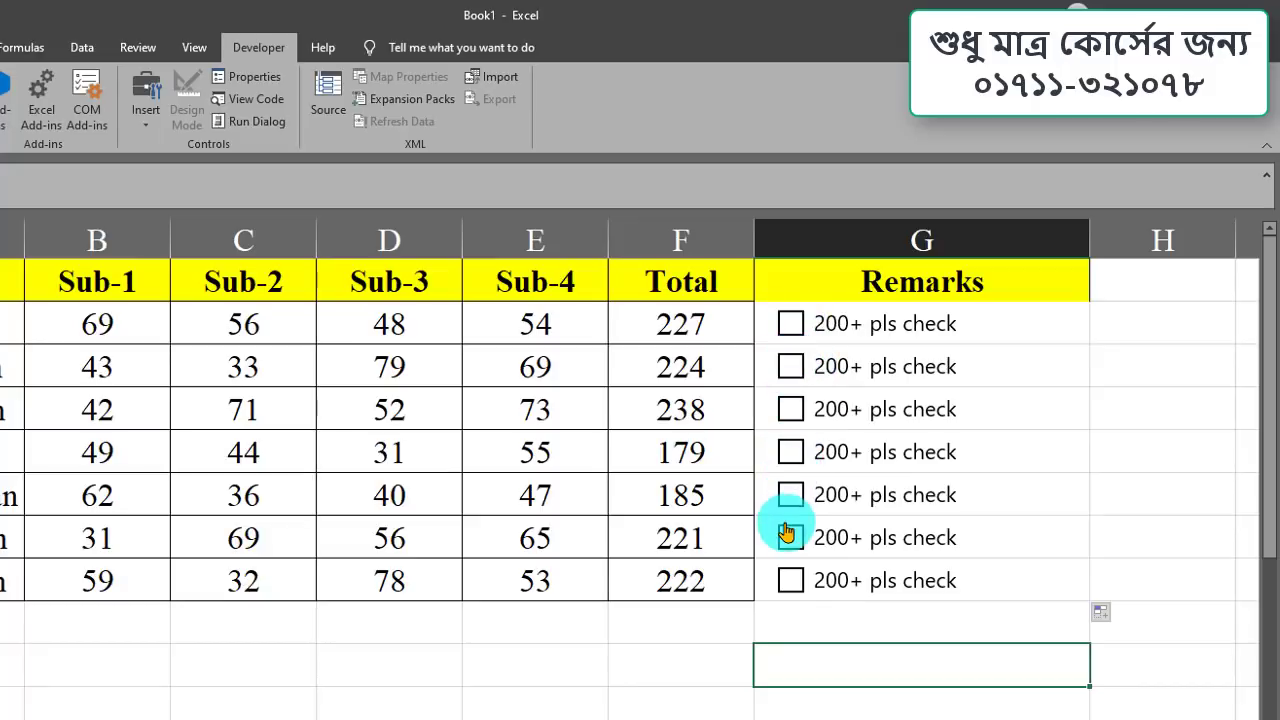
pyautogui.click(790, 581)
pyautogui.click(800, 676)
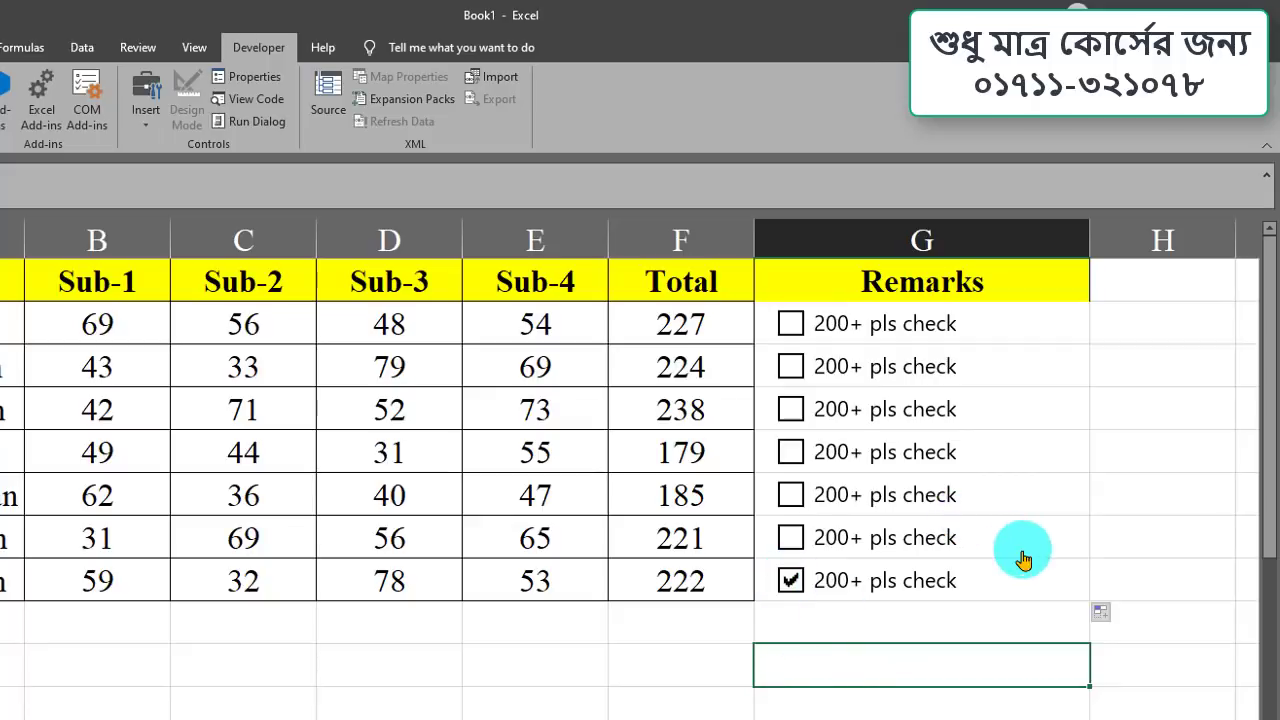
pyautogui.click(790, 580)
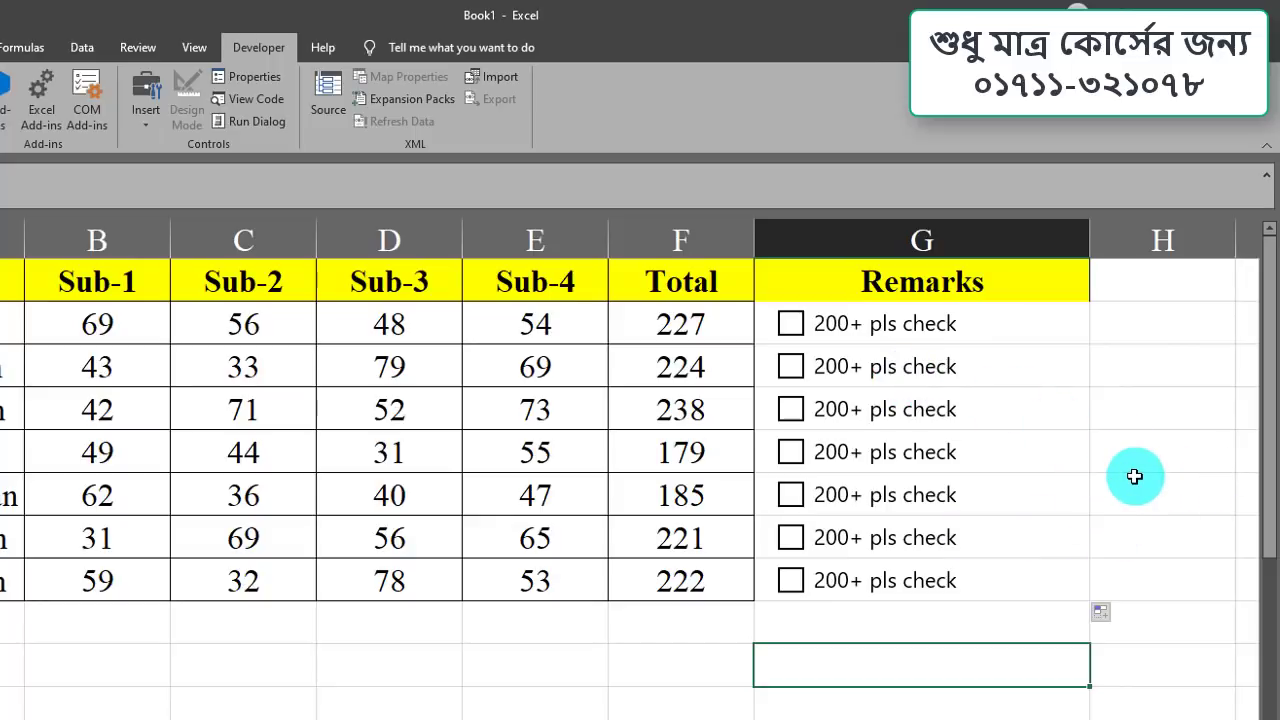
# Step: Apply 3-D shading to the check box in G2 through its Format Control settings
pyautogui.click(1065, 314)
pyautogui.keyDown('ctrl'); pyautogui.click(991, 324); pyautogui.keyUp('ctrl')
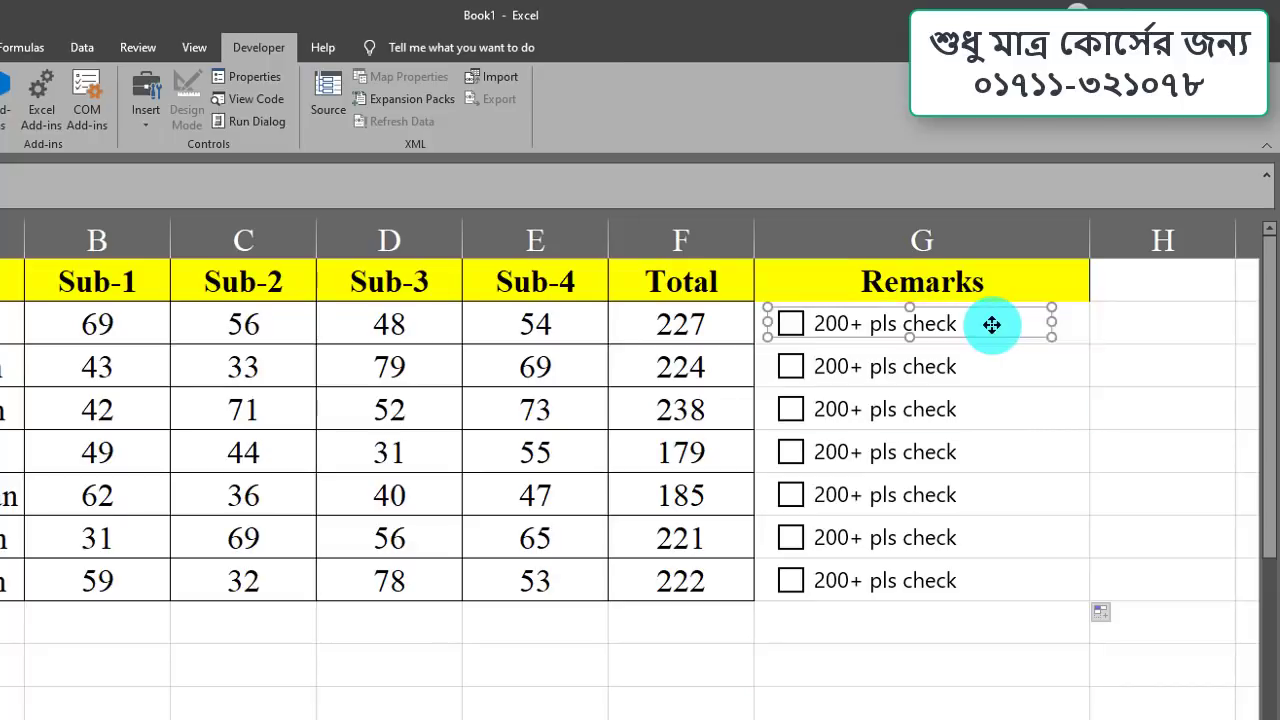
pyautogui.rightClick(991, 324)
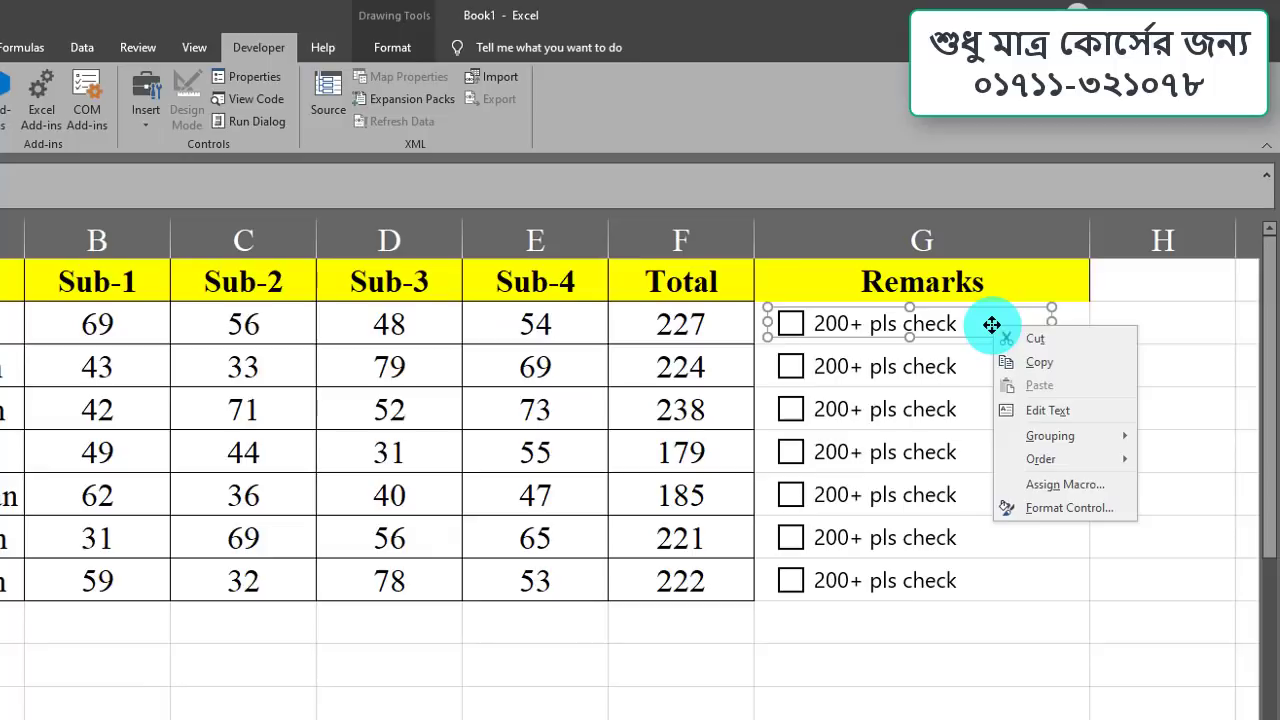
pyautogui.click(1066, 512)
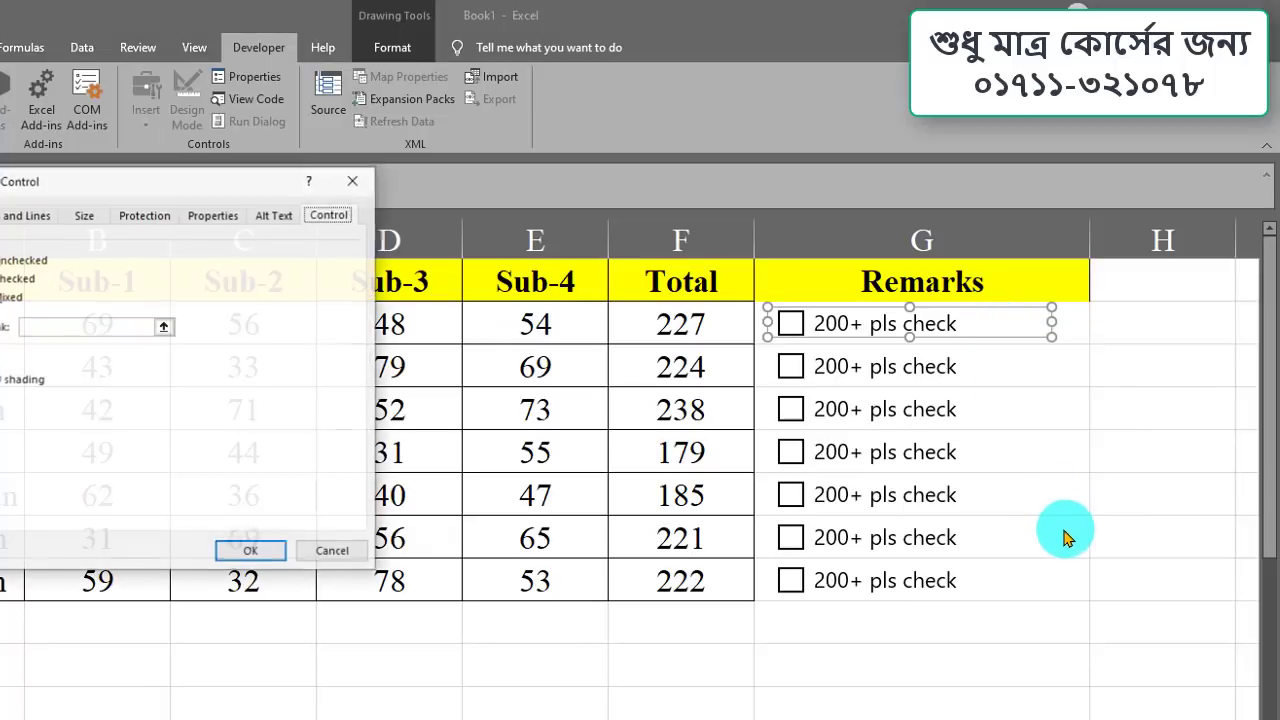
pyautogui.moveTo(140, 200); pyautogui.dragTo(506, 250)
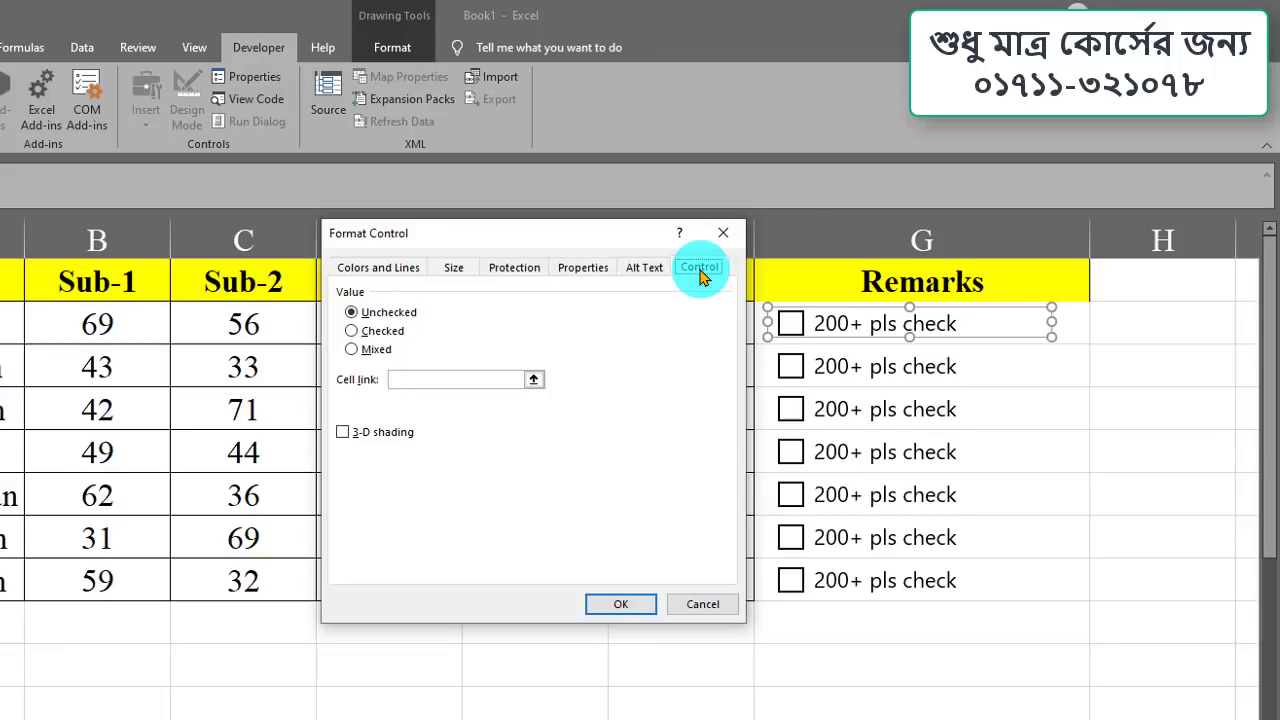
pyautogui.click(345, 433)
pyautogui.click(620, 604)
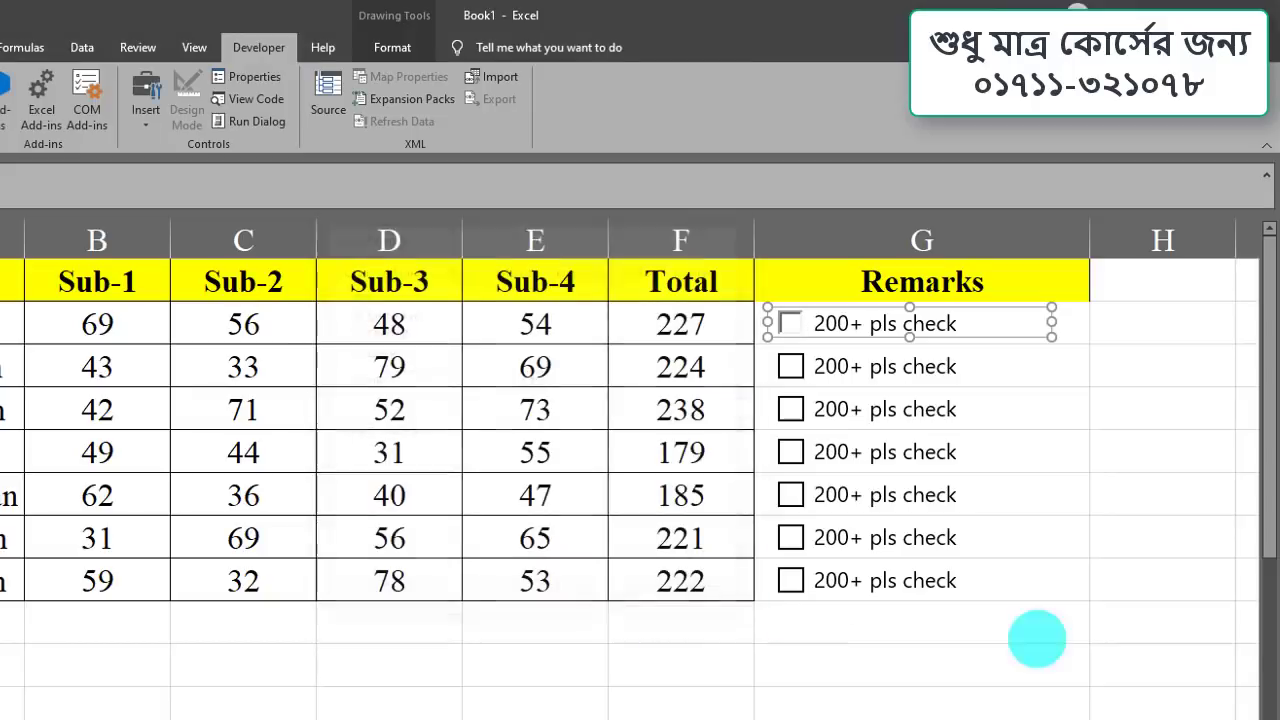
pyautogui.click(1132, 362)
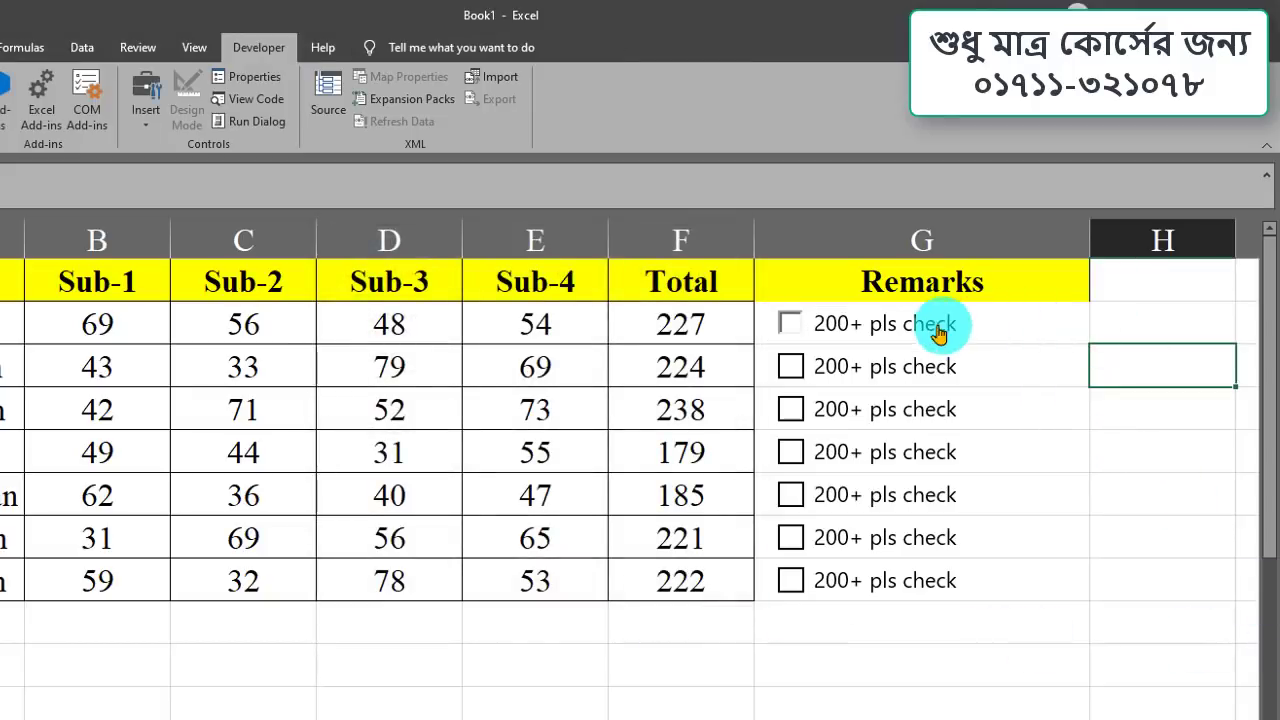
pyautogui.click(791, 330)
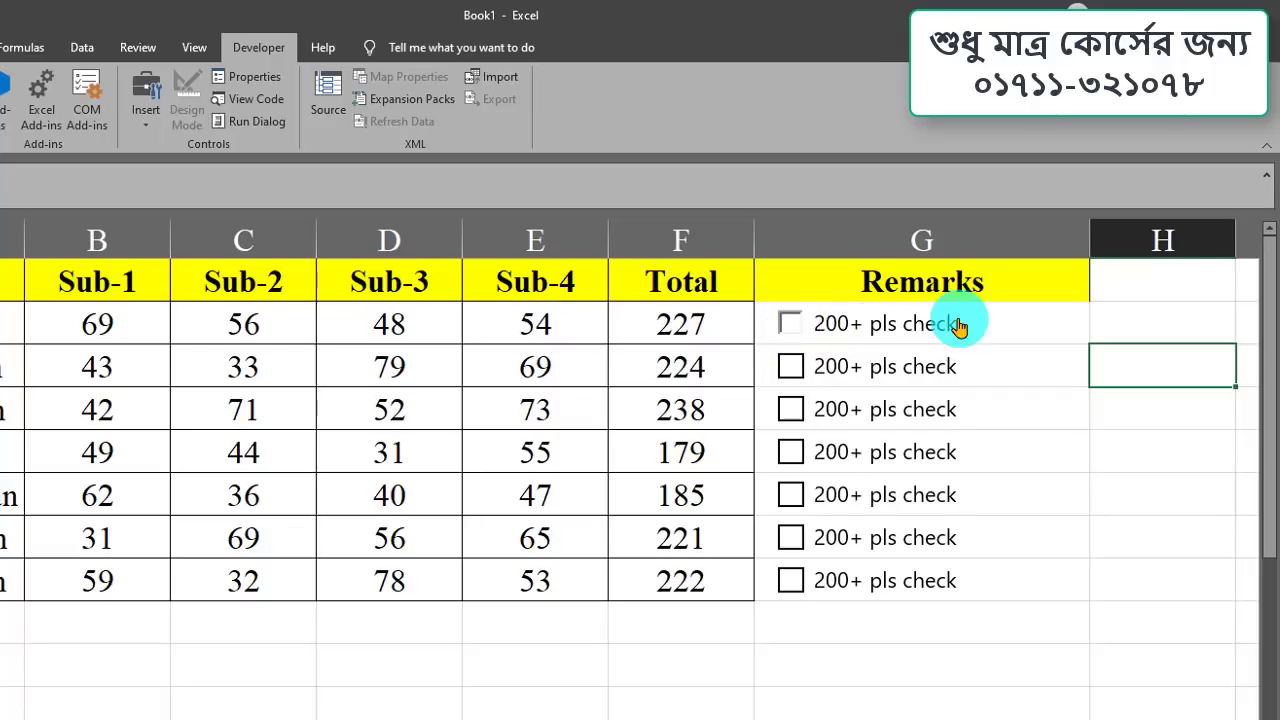
# Step: Fill the 3-D shaded check box from G2 down through G8 over the plain ones
pyautogui.click(1068, 322)
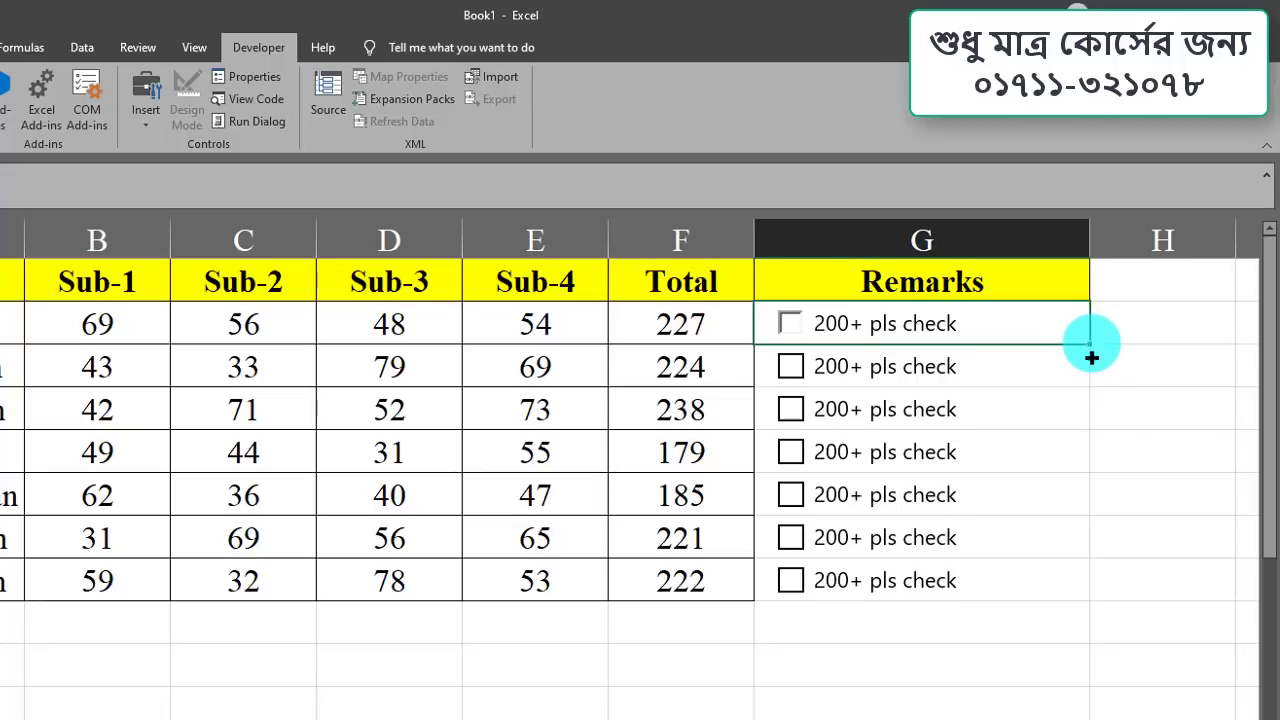
pyautogui.moveTo(1092, 357); pyautogui.dragTo(1085, 602)
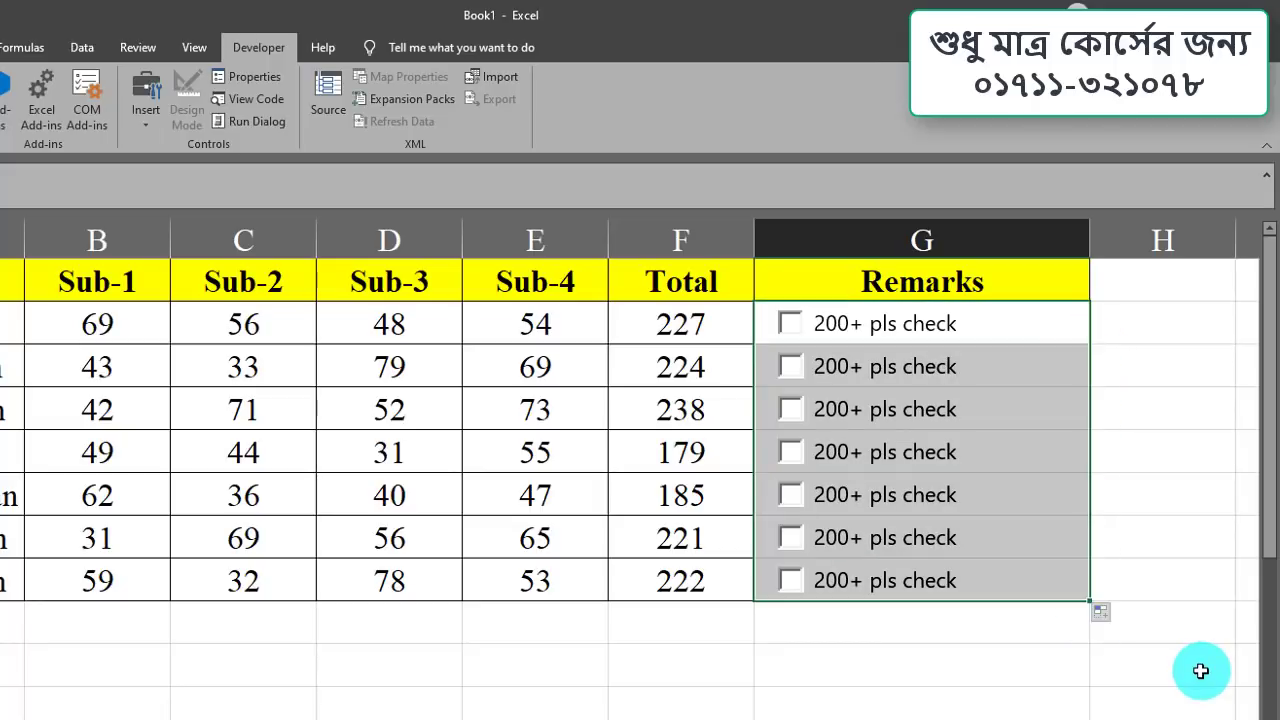
pyautogui.click(1169, 505)
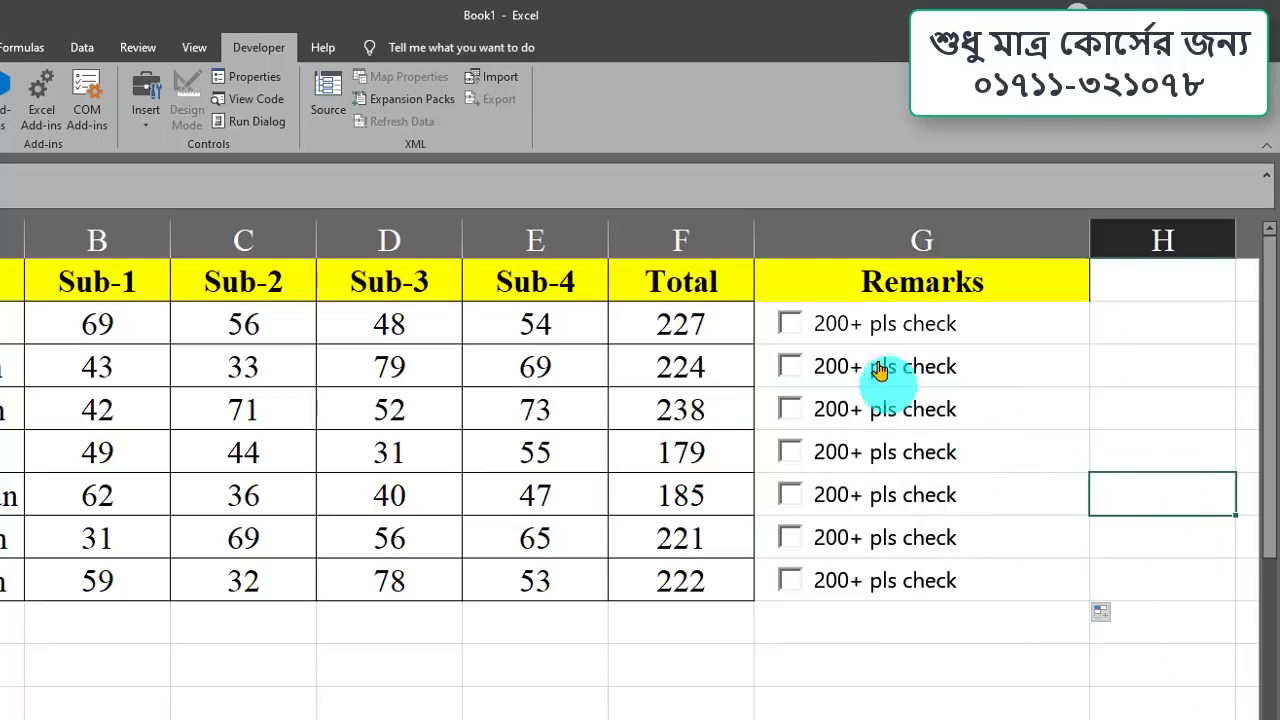
# Step: Test the shaded check boxes in G2:G8 by ticking all seven and clearing them all again
pyautogui.click(792, 323)
pyautogui.click(791, 366)
pyautogui.click(791, 410)
pyautogui.click(791, 452)
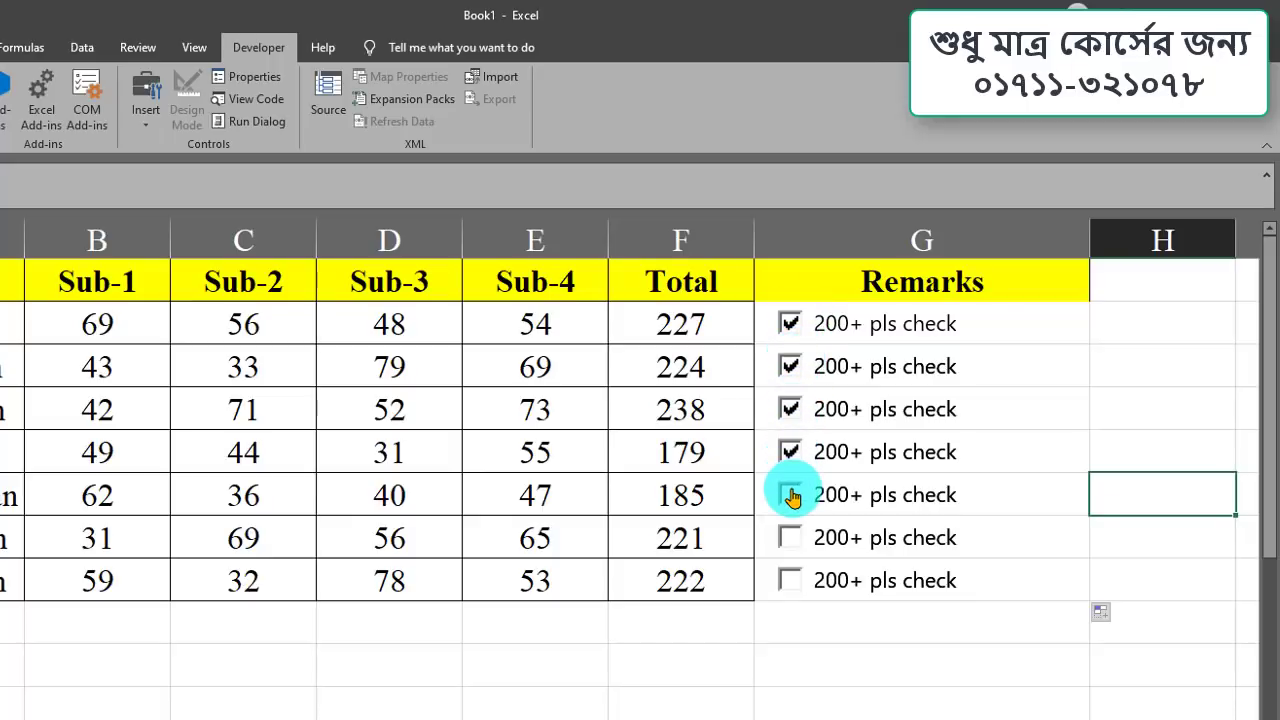
pyautogui.click(791, 495)
pyautogui.click(791, 538)
pyautogui.click(791, 580)
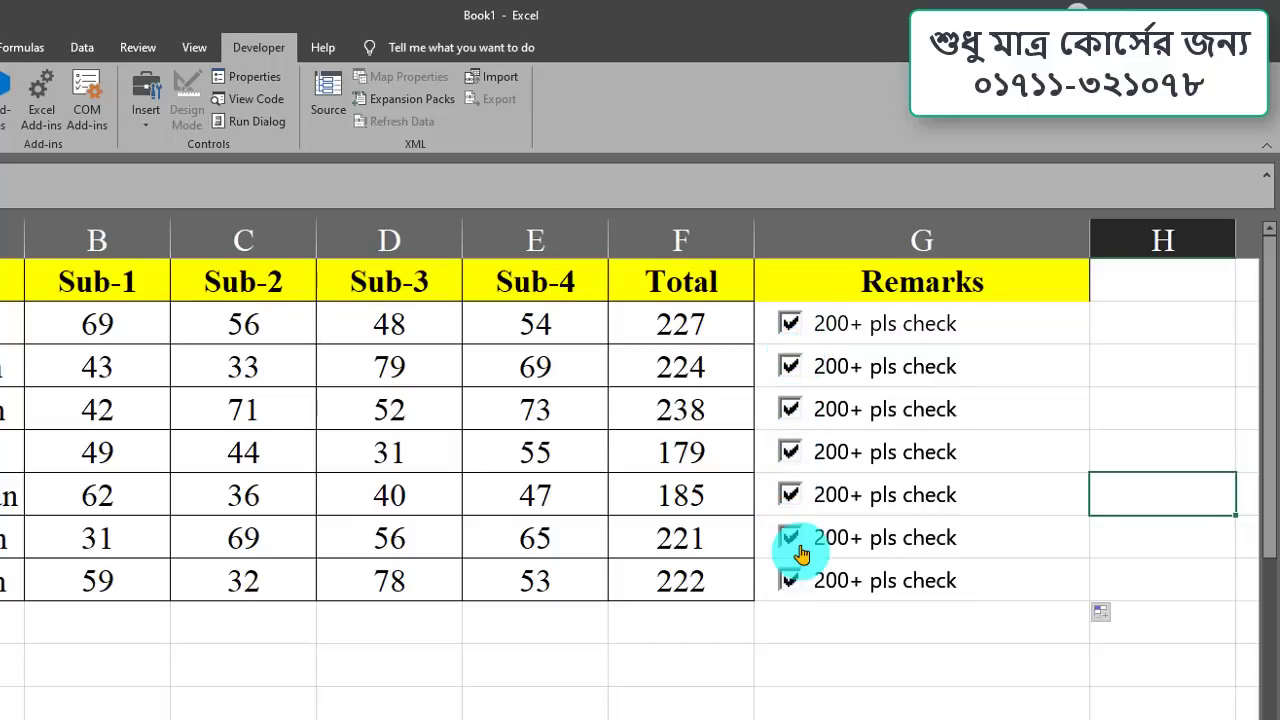
pyautogui.click(799, 540)
pyautogui.click(794, 494)
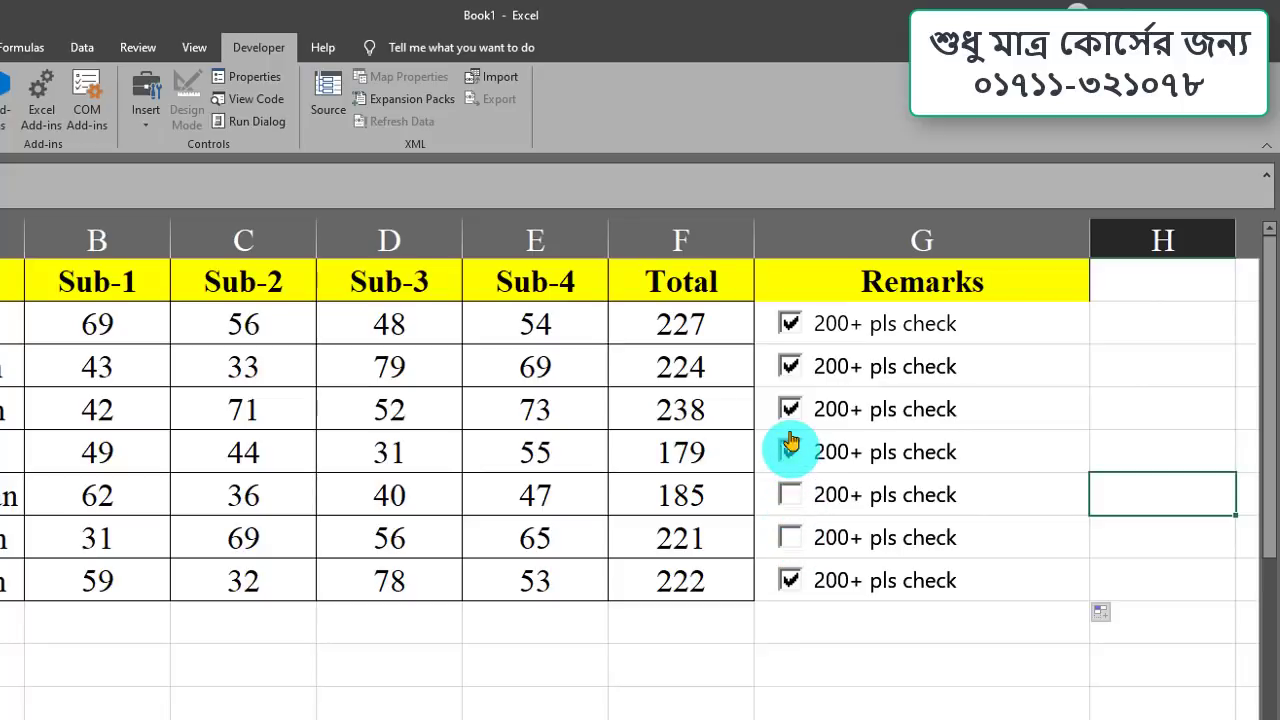
pyautogui.click(791, 452)
pyautogui.click(791, 409)
pyautogui.click(791, 366)
pyautogui.click(791, 324)
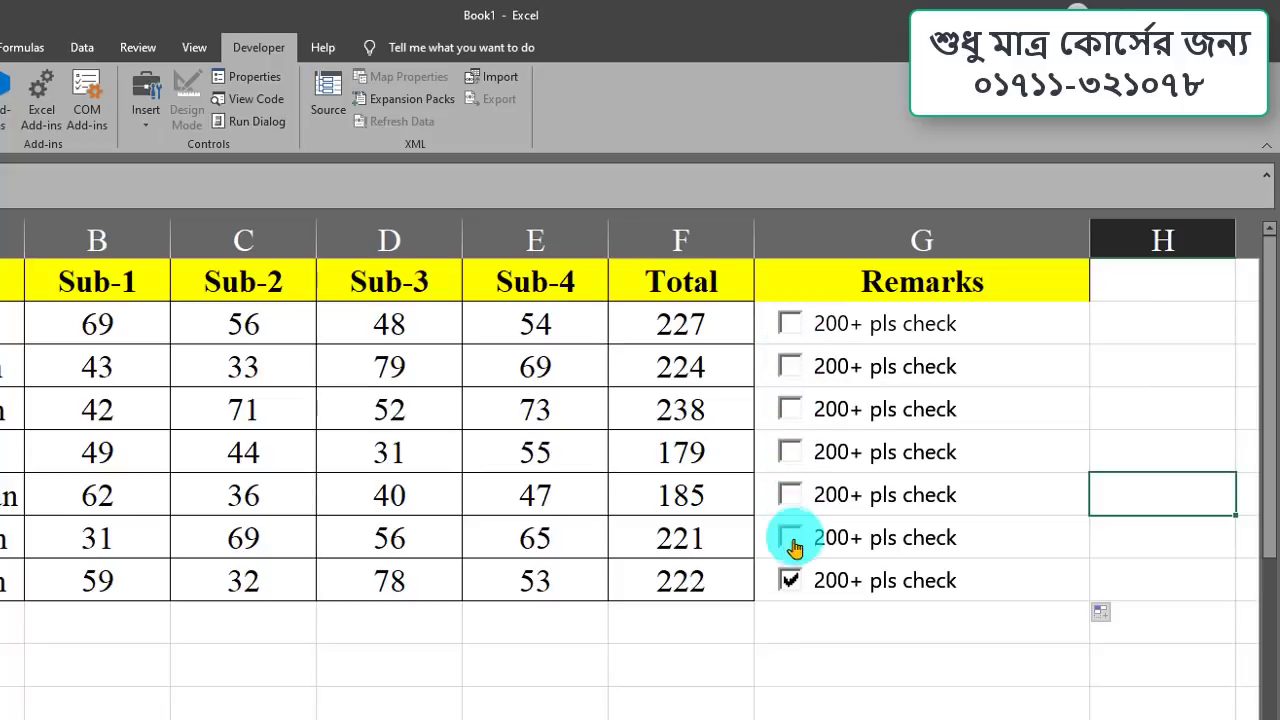
pyautogui.click(790, 580)
pyautogui.click(785, 695)
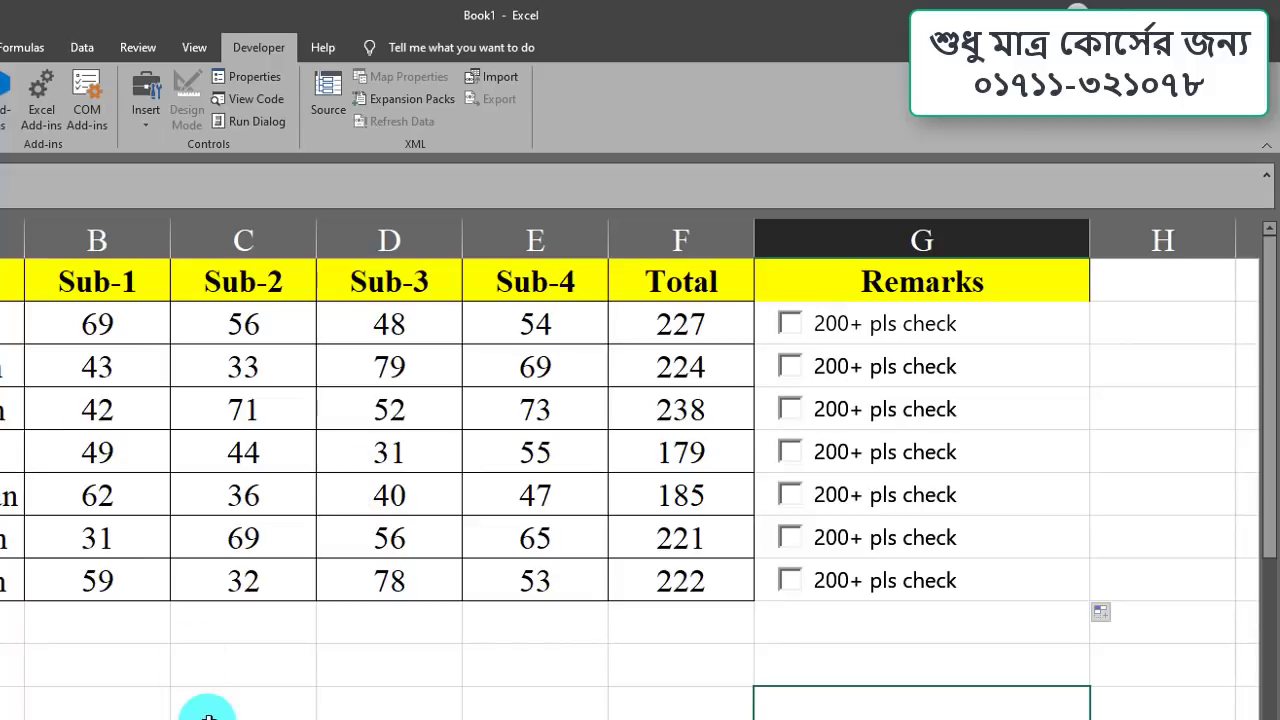